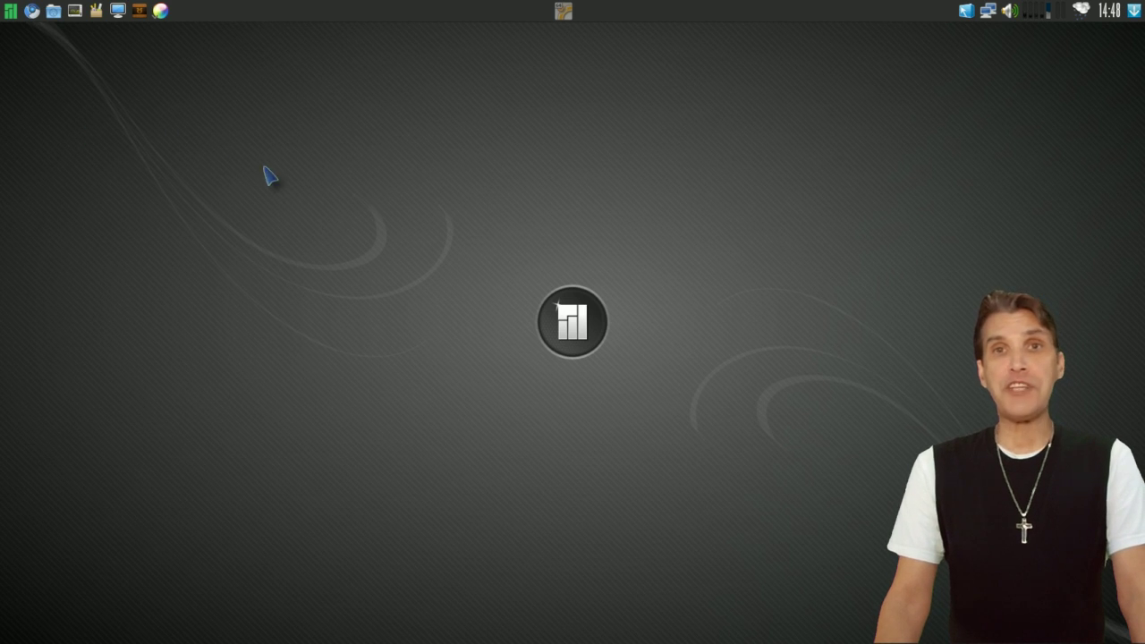
pyautogui.rightClick(367, 187)
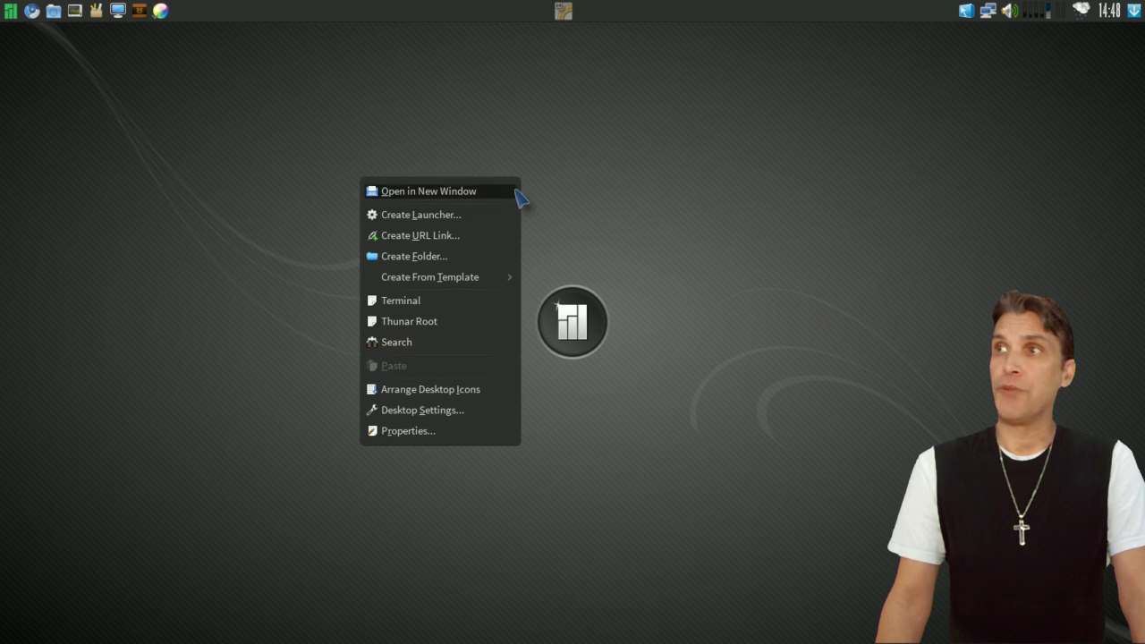
pyautogui.moveTo(413, 277)
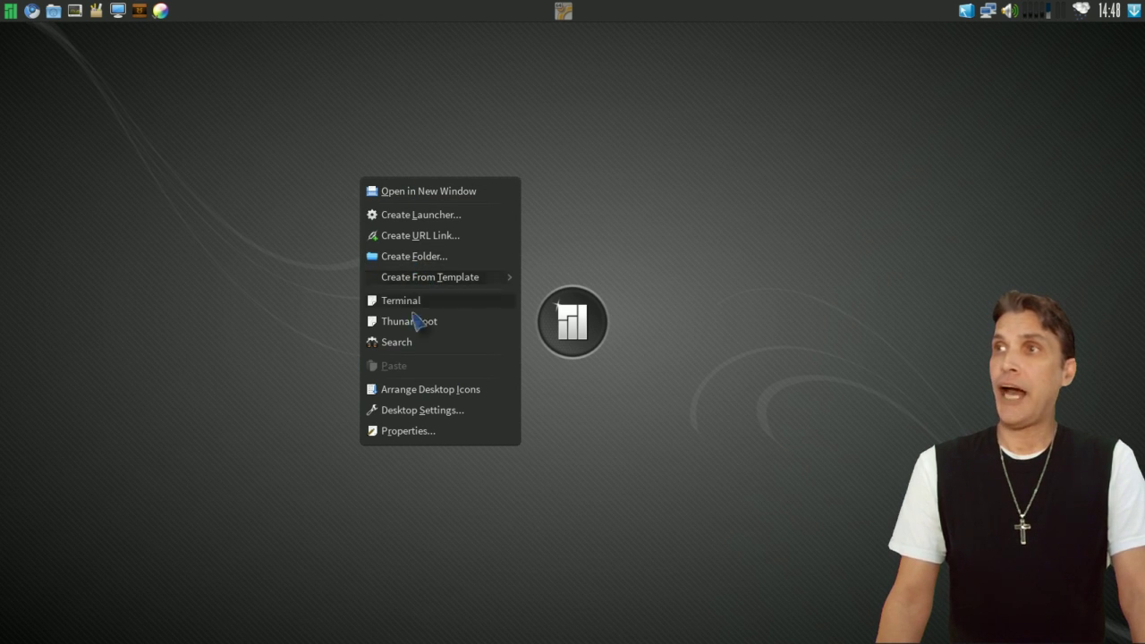
pyautogui.moveTo(461, 284)
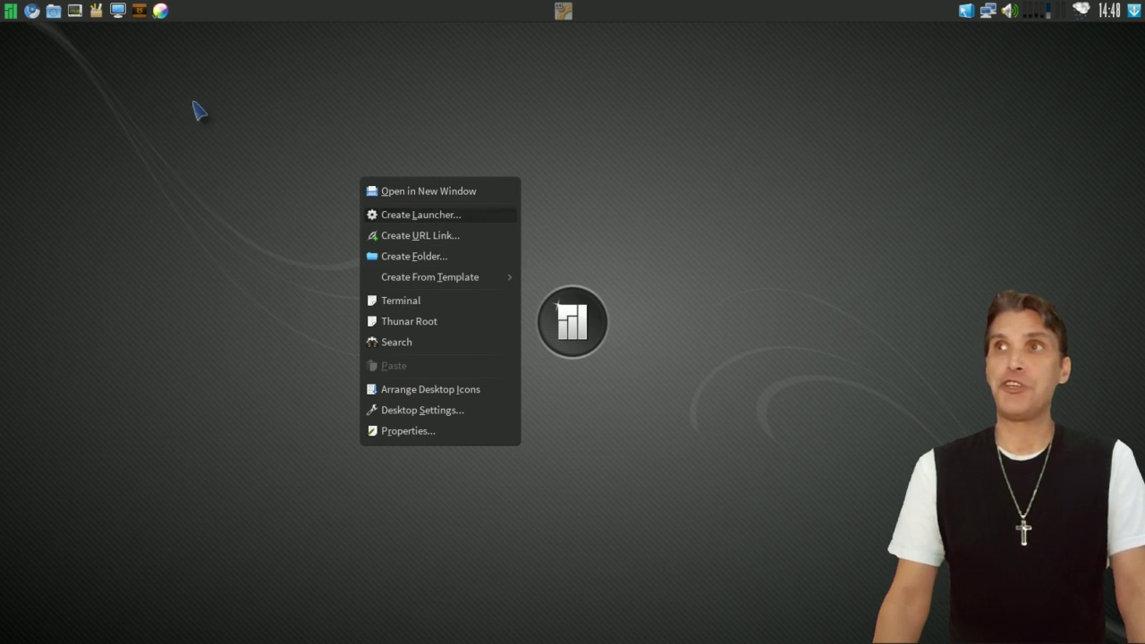
pyautogui.click(14, 9)
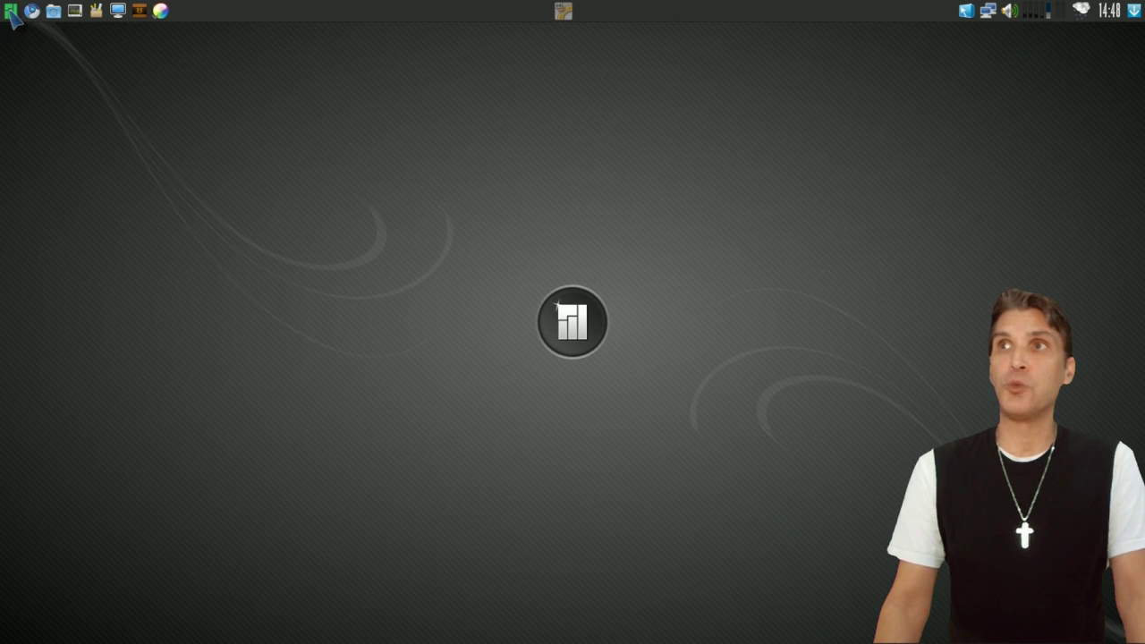
pyautogui.click(11, 11)
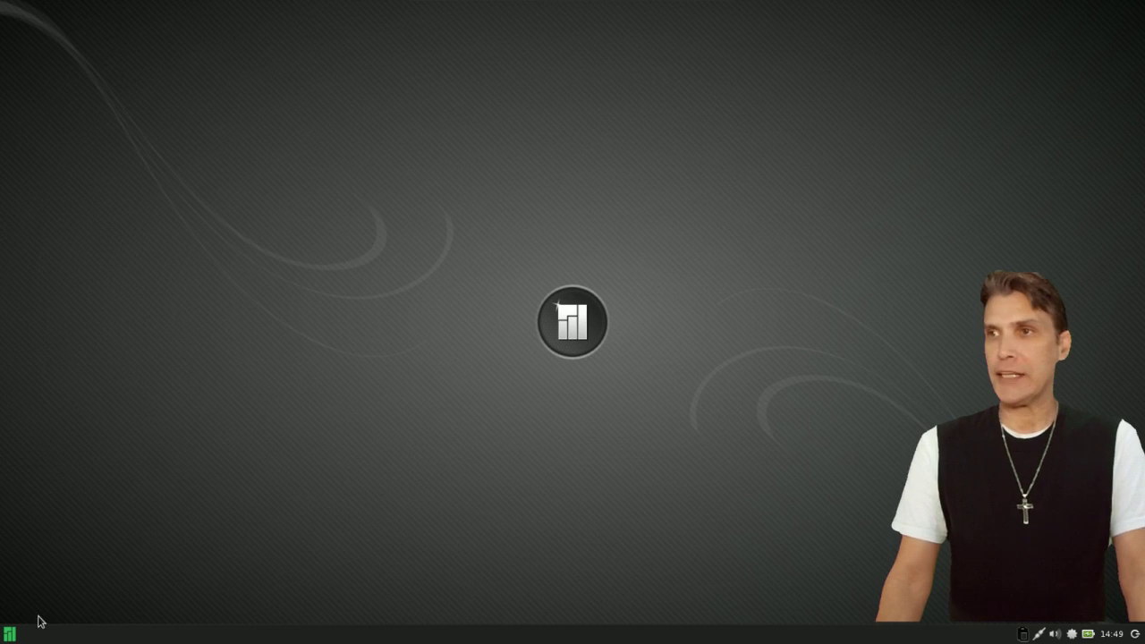
# Open a terminal and move its window to the middle of the desktop
pyautogui.click(9, 634)
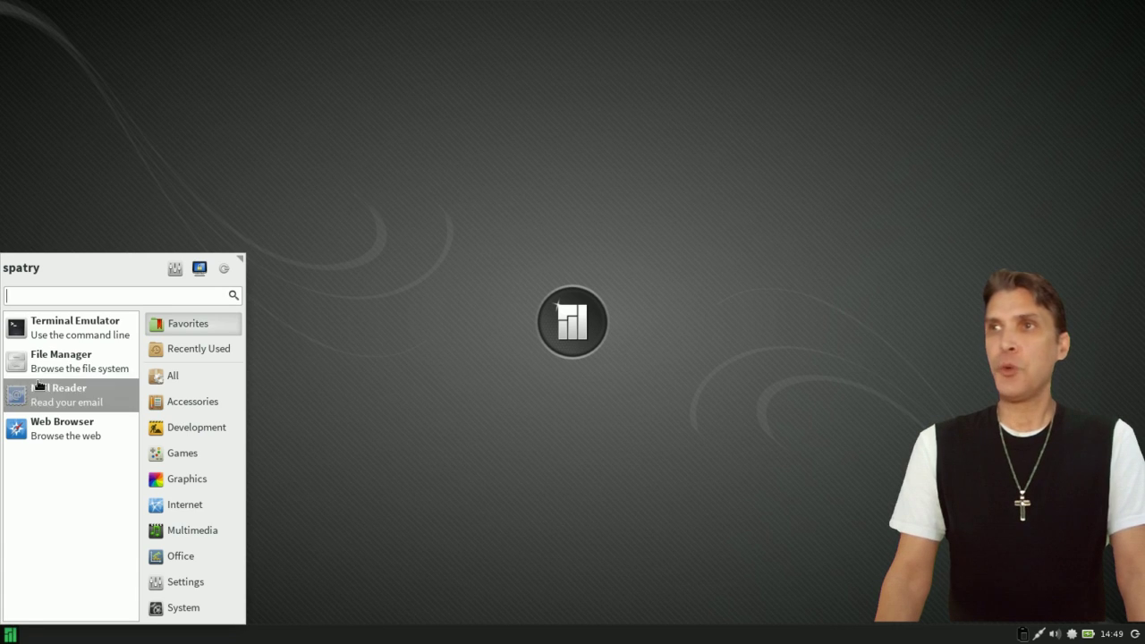
pyautogui.click(49, 331)
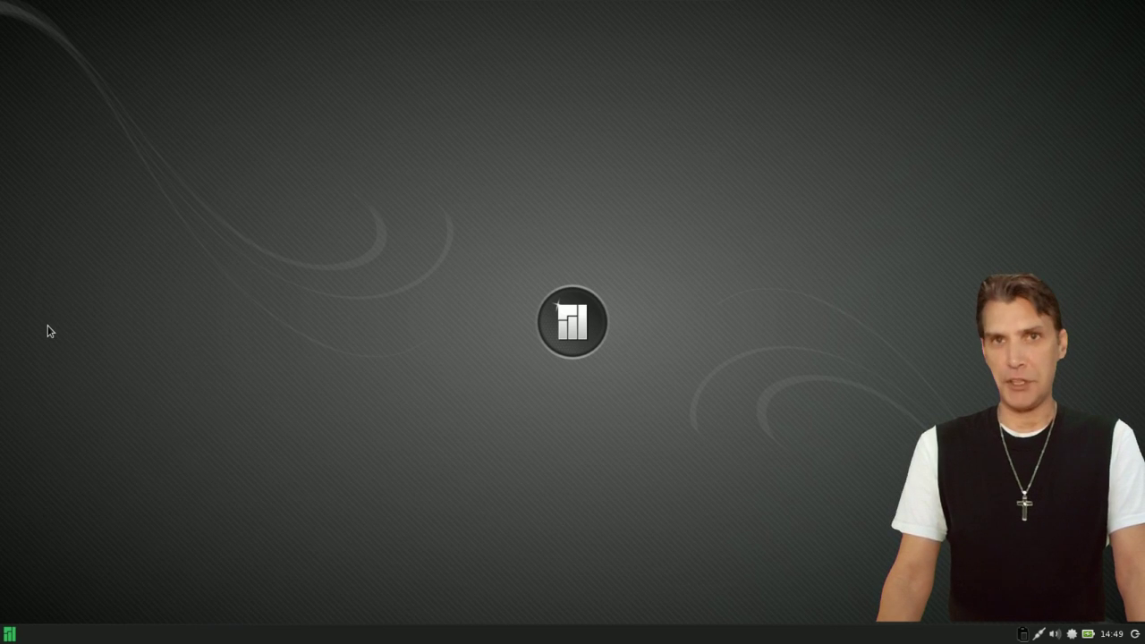
pyautogui.moveTo(122, 15); pyautogui.dragTo(398, 145)
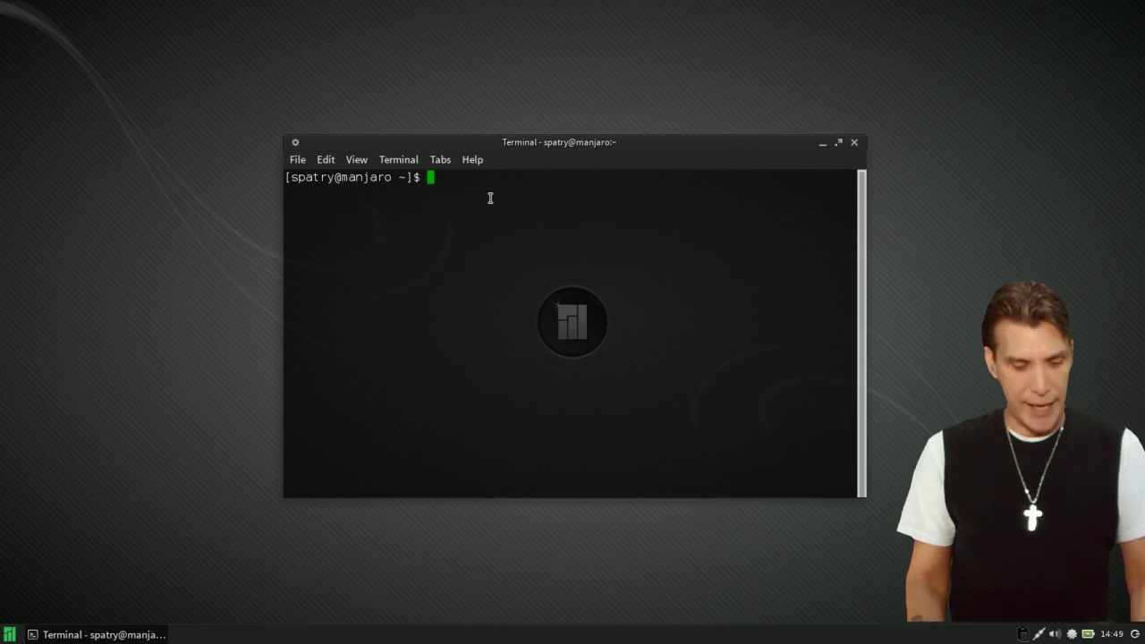
pyautogui.write('yoaurt ')
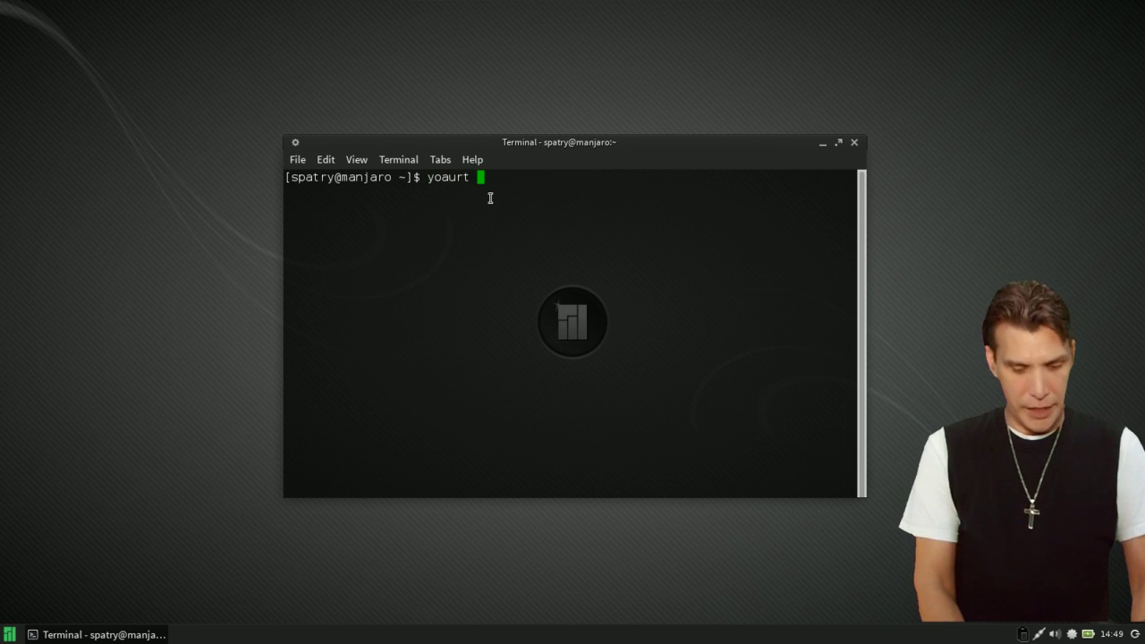
pyautogui.write('kdebase')
pyautogui.press('Return')
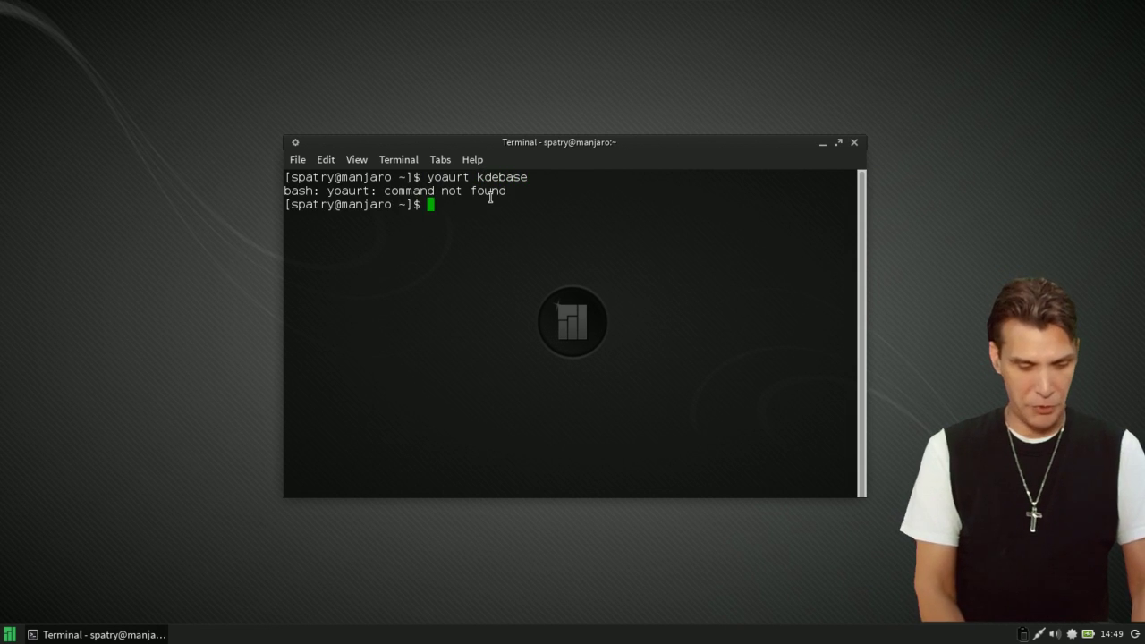
# Search the packages for kdebase with yaourt and look through the numbered list
pyautogui.write('y')
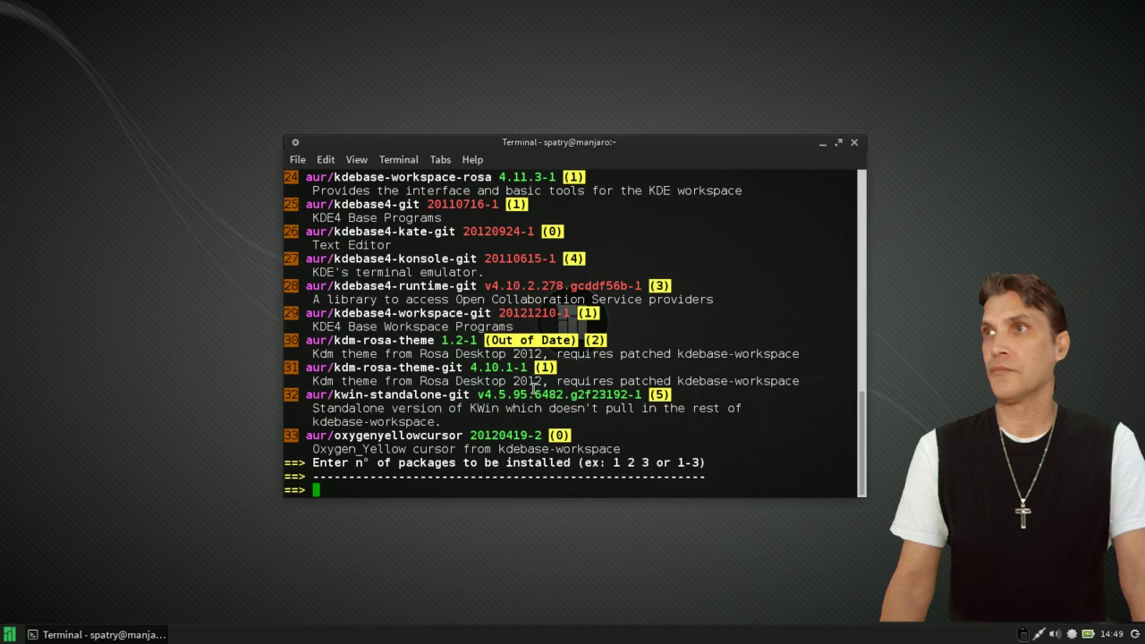
pyautogui.scroll(6, 534, 388)
pyautogui.scroll(10, 534, 391)
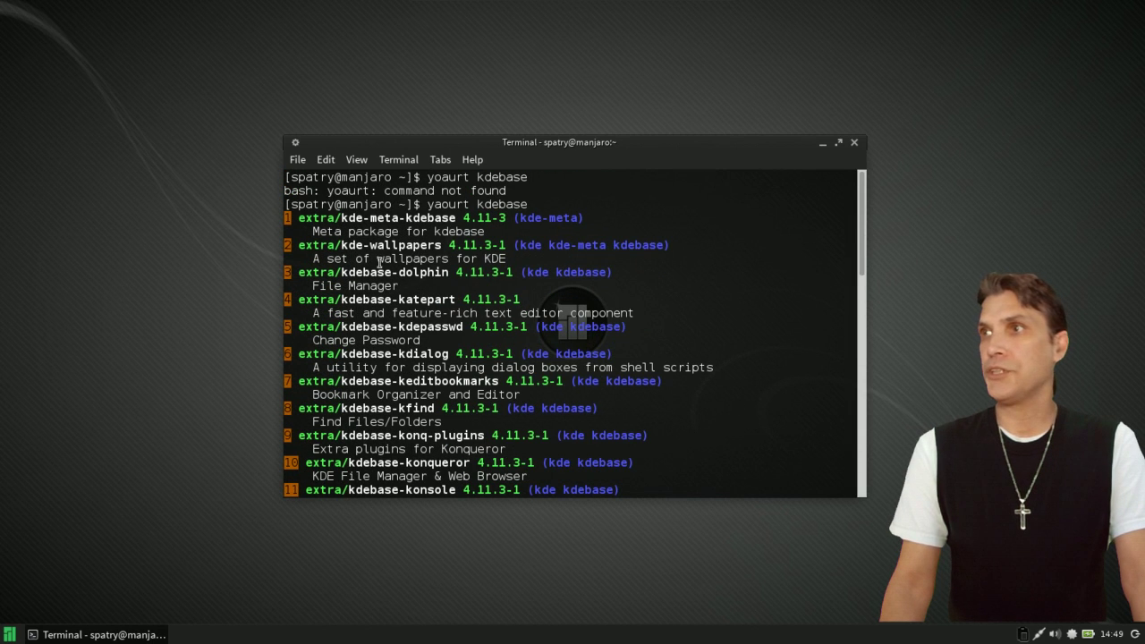
pyautogui.scroll(-4, 380, 262)
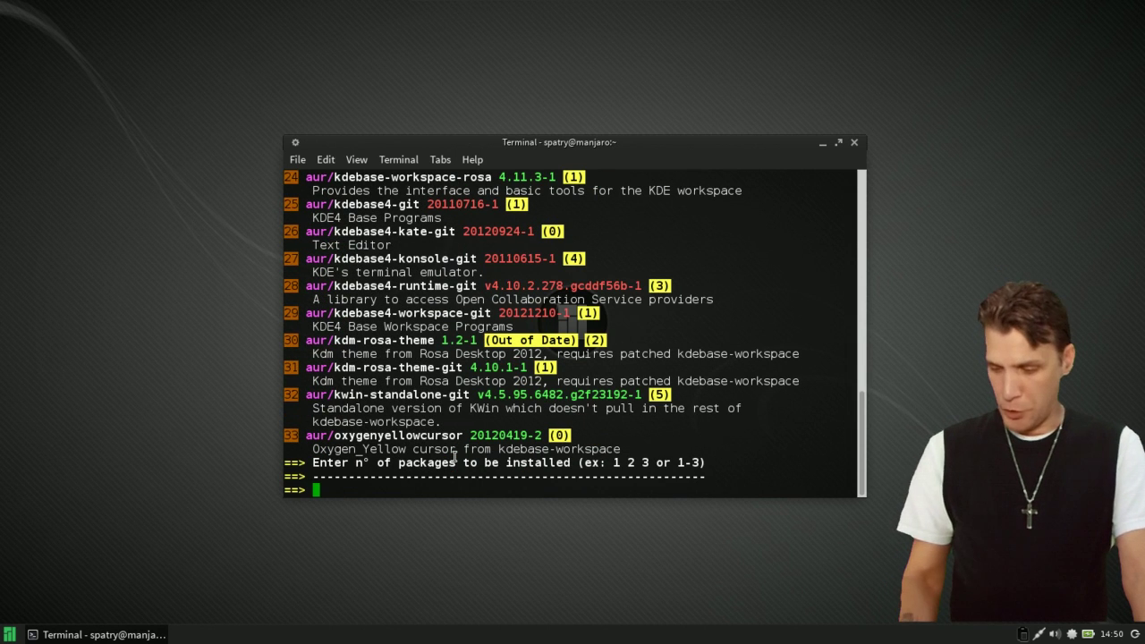
# Install package 16 (kdebase-workspace), authorizing with the sudo password and choosing provider 1, phonon-gstreamer, as the phonon backend
pyautogui.write('16')
pyautogui.press('Return')
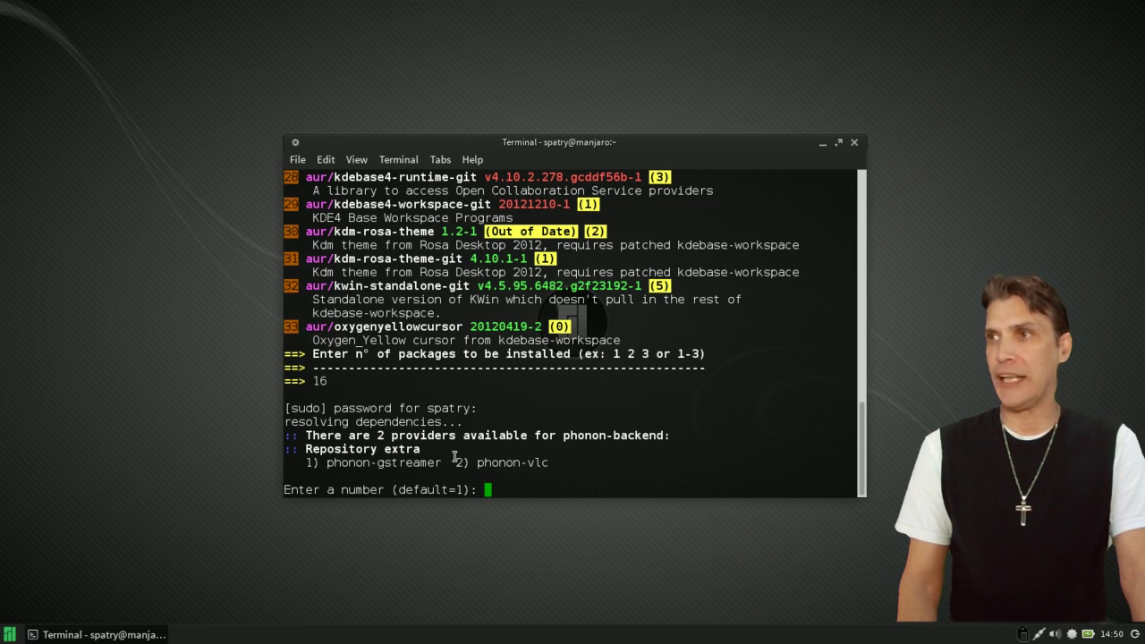
pyautogui.write('1')
pyautogui.press('Return')
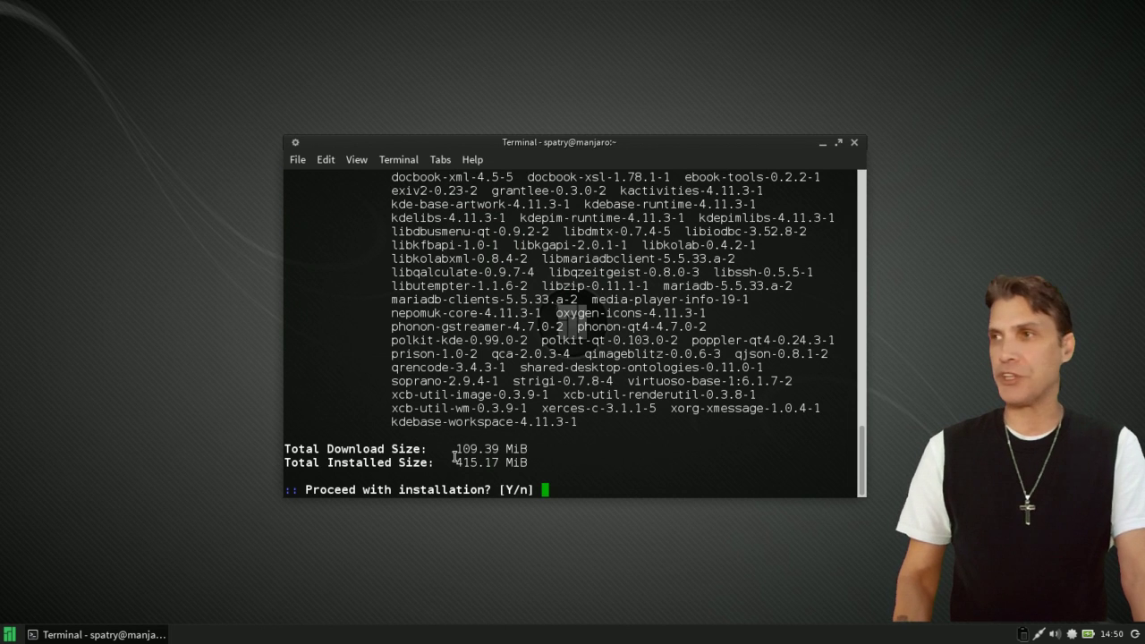
pyautogui.press('Return')
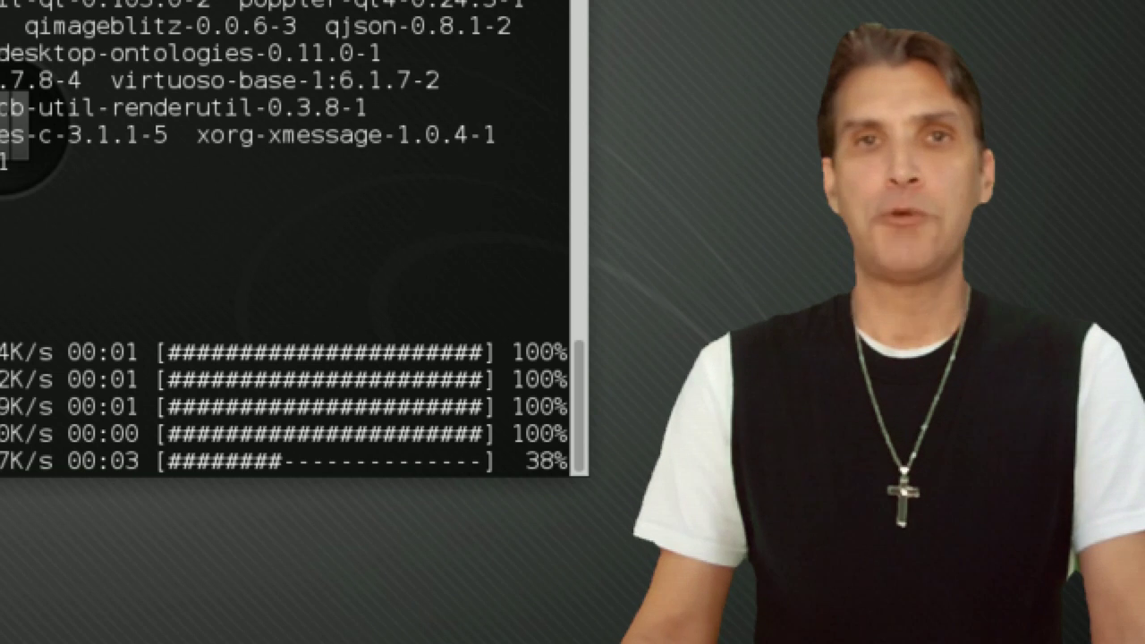
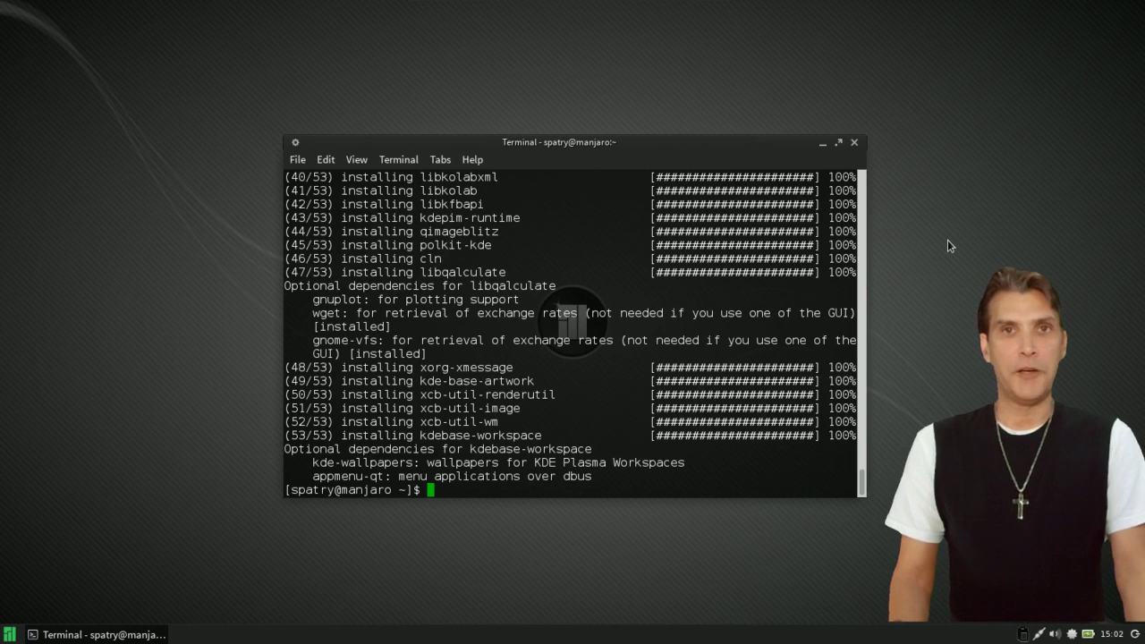
# Search the packages for oxygen with yaourt
pyautogui.write('yaourt kdebase')
pyautogui.press('BackSpace')
pyautogui.press('BackSpace')
pyautogui.press('BackSpace')
pyautogui.press('BackSpace')
pyautogui.press('BackSpace')
pyautogui.press('BackSpace')
pyautogui.press('BackSpace')
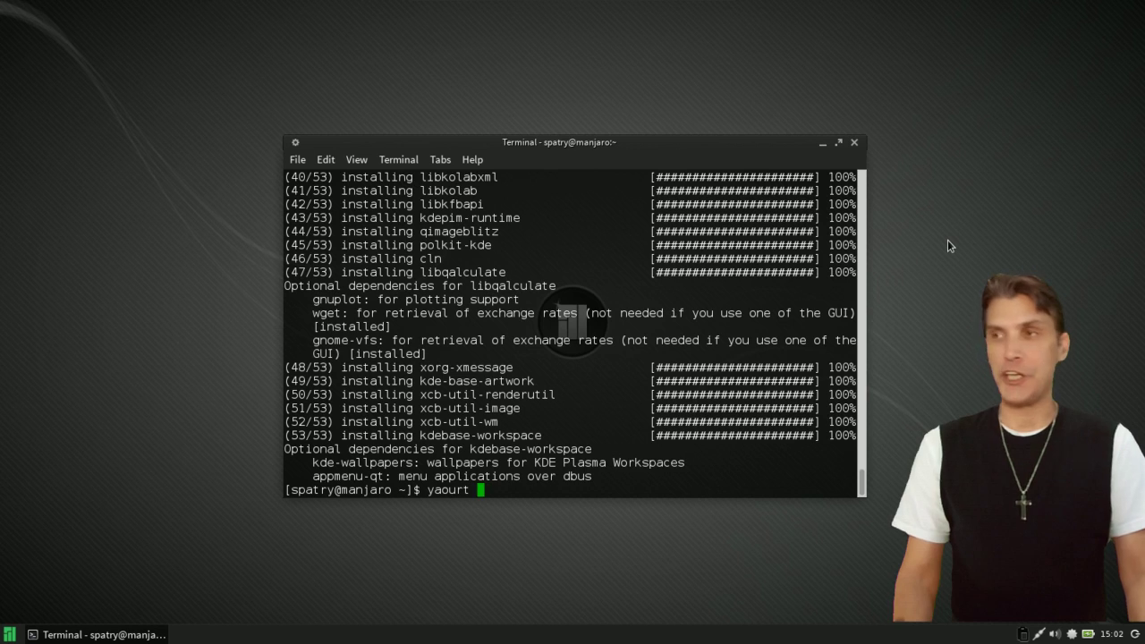
pyautogui.write('oxygen')
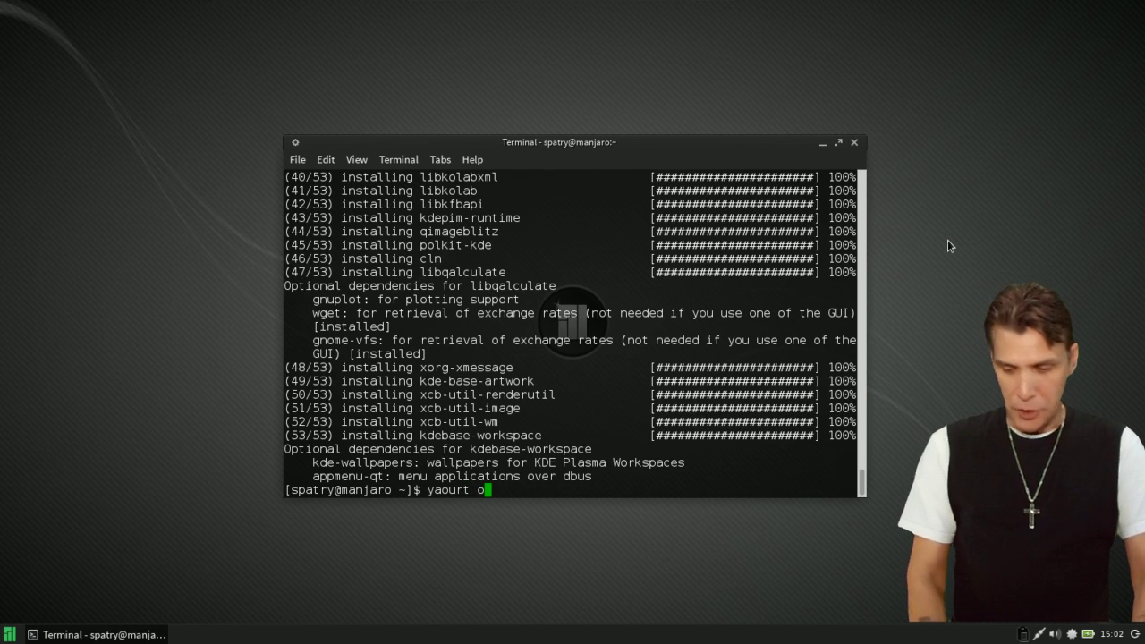
pyautogui.press('Return')
# Install packages 3 and 4 (oxygen-gtk2 and oxygen-gtk3), authorizing with the sudo password, and close the terminal
pyautogui.scroll(2, 653, 342)
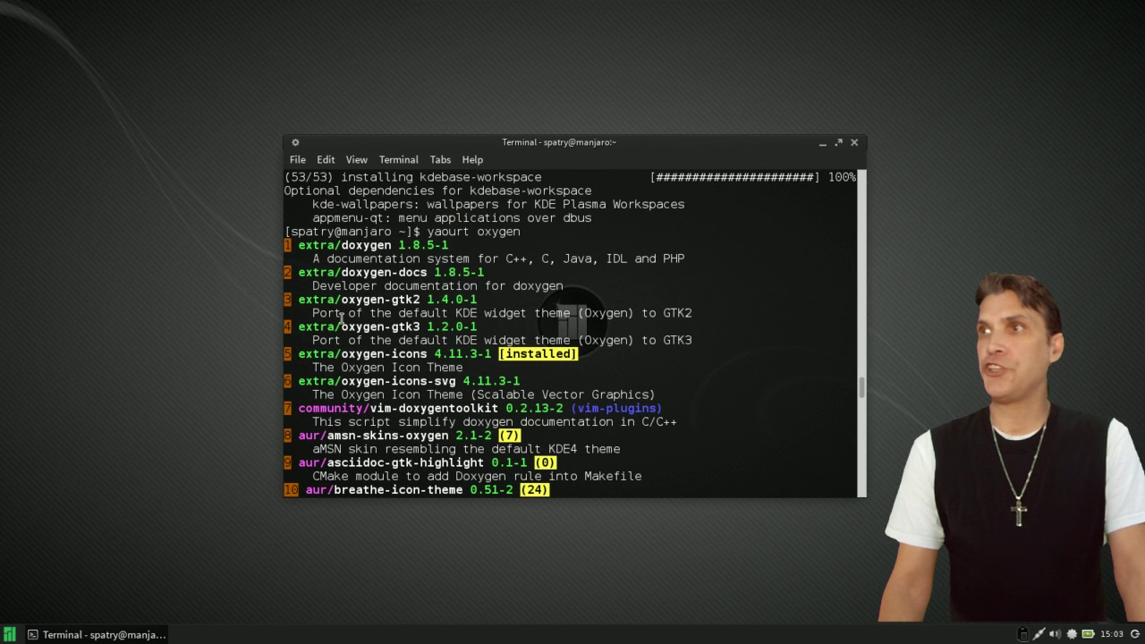
pyautogui.scroll(-1, 341, 316)
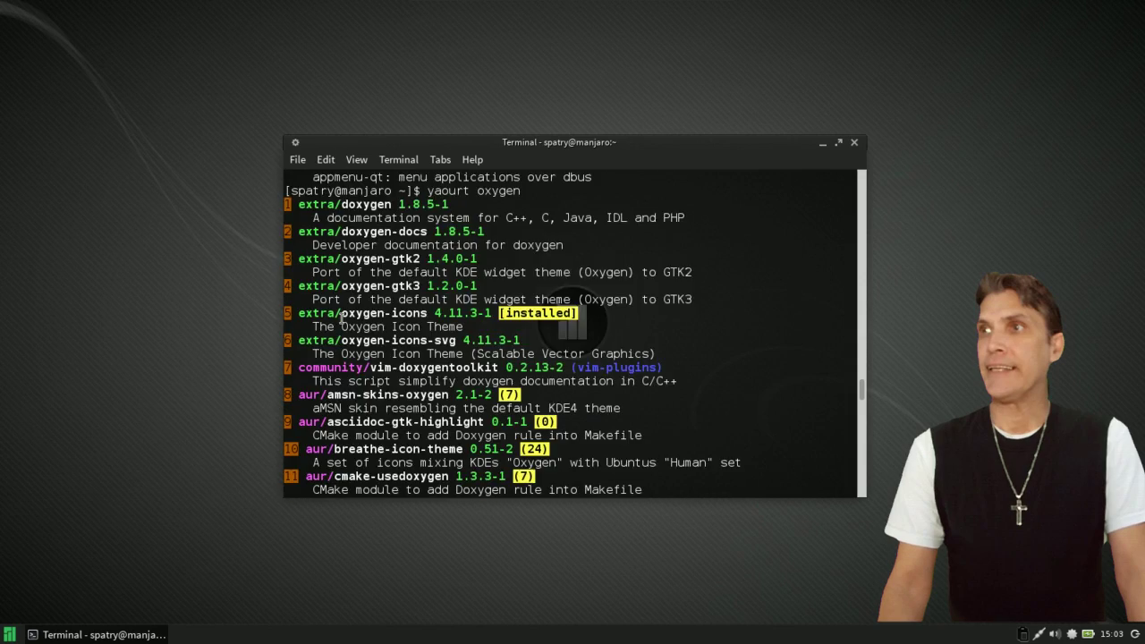
pyautogui.scroll(-20, 341, 316)
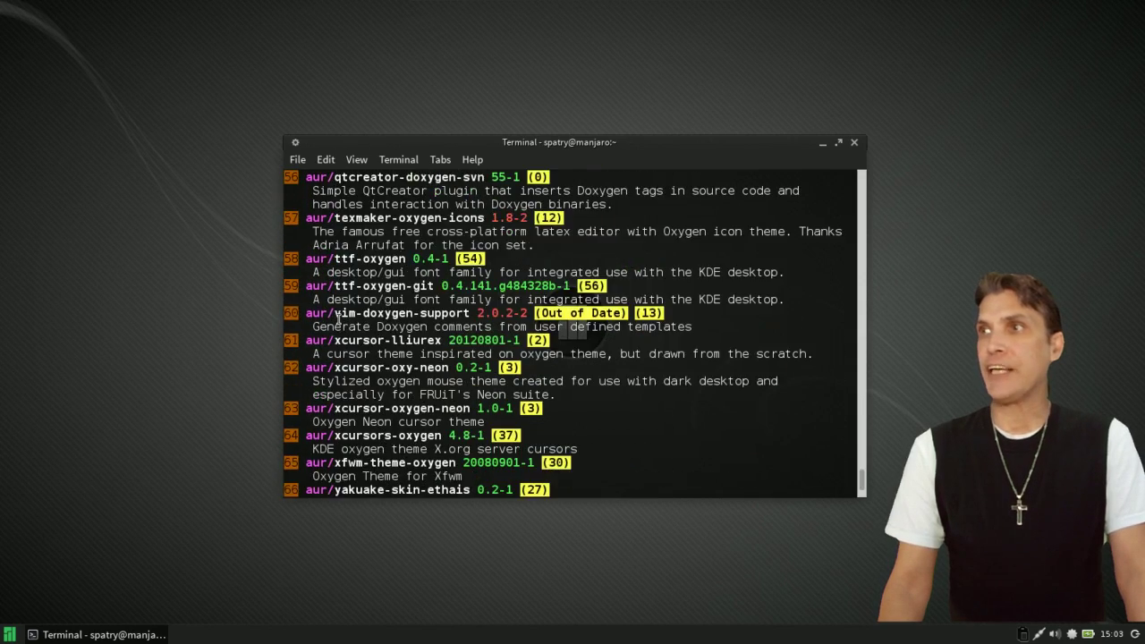
pyautogui.scroll(-2, 341, 315)
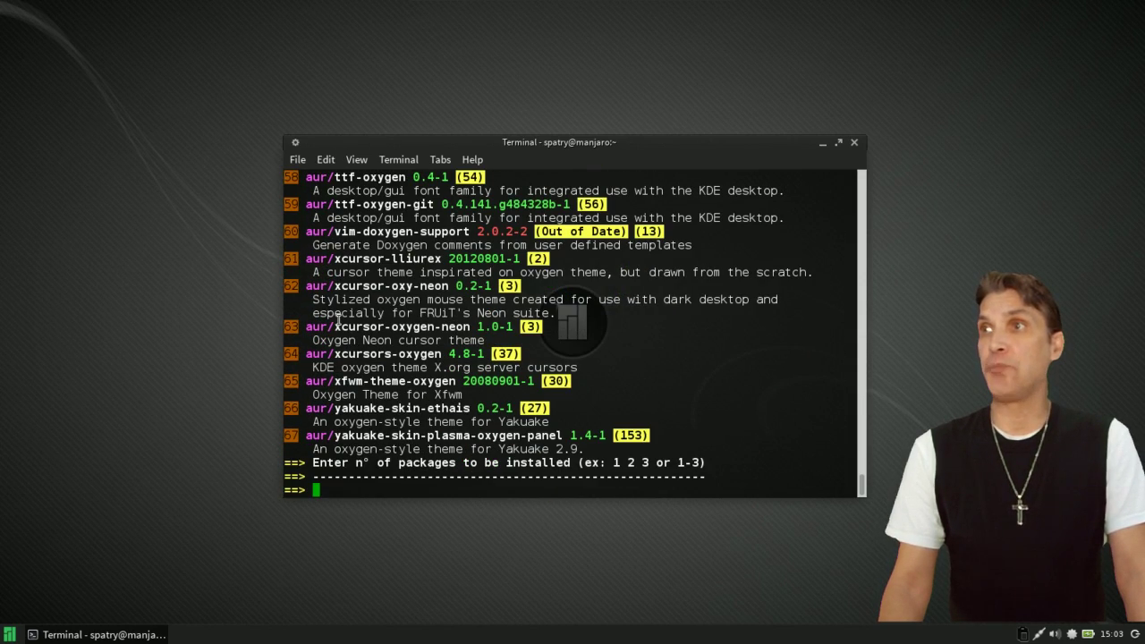
pyautogui.write('3 ')
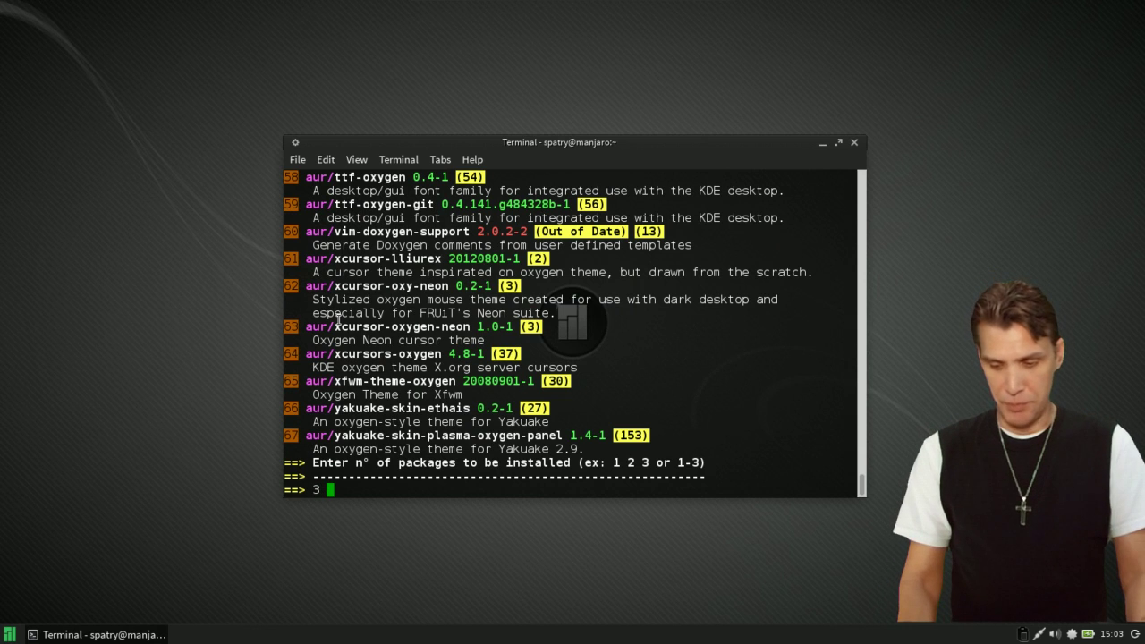
pyautogui.write('4')
pyautogui.press('Return')
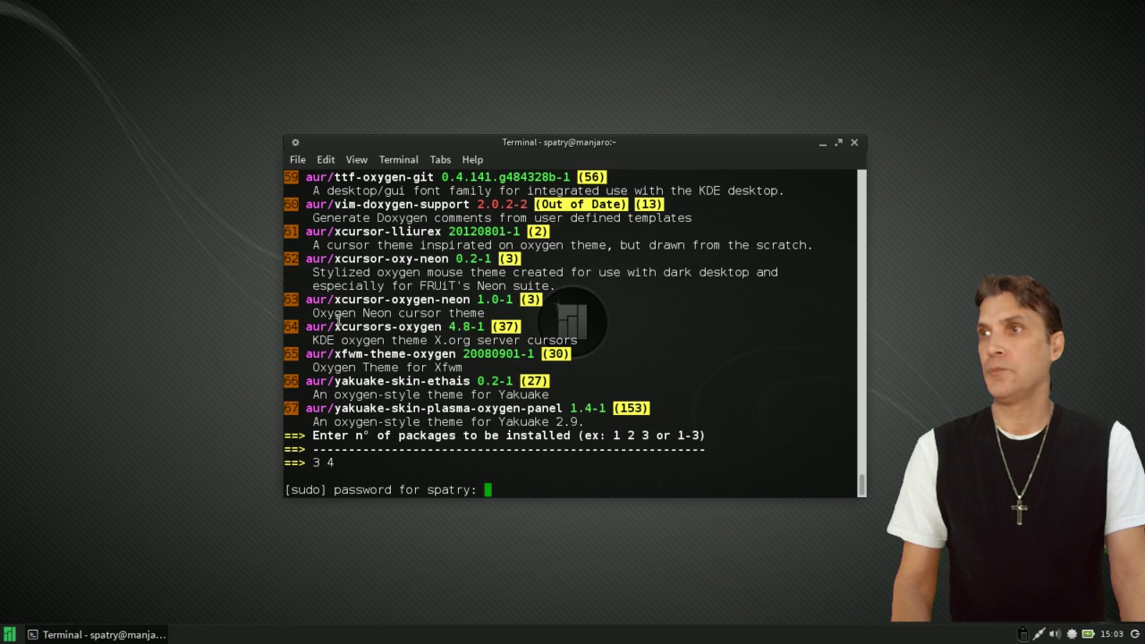
pyautogui.press('Return')
pyautogui.press('Return')
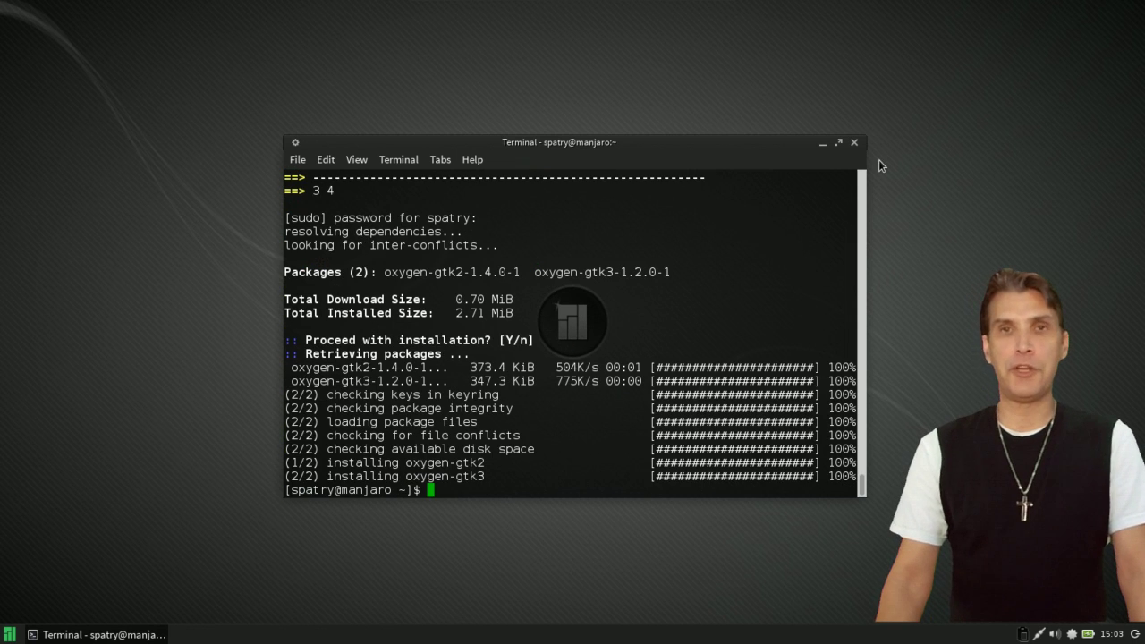
pyautogui.click(856, 143)
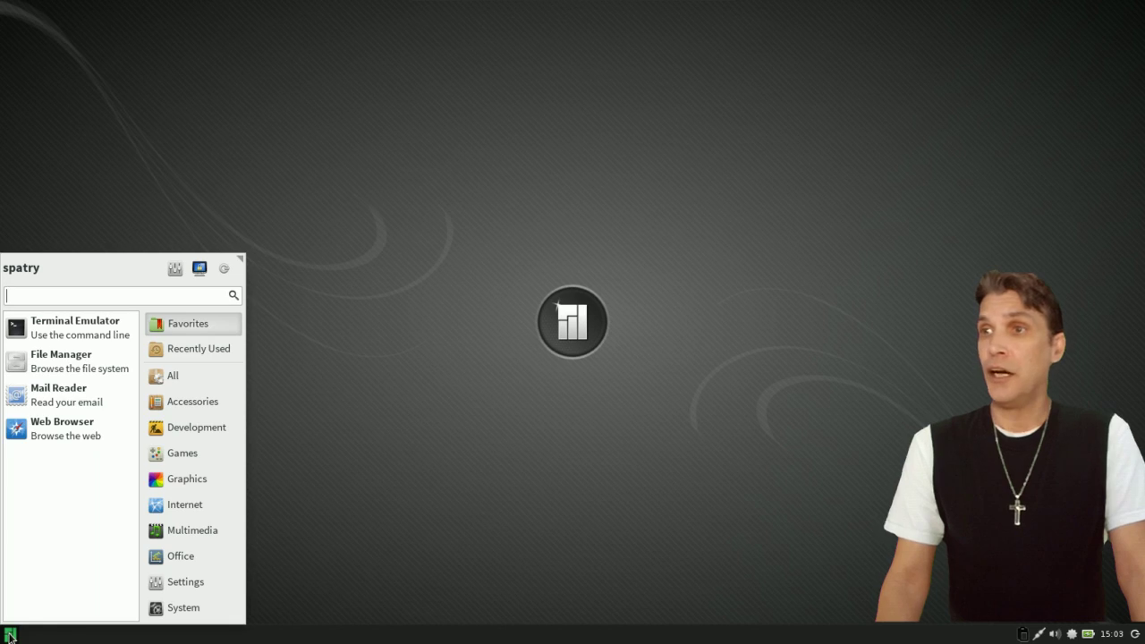
# Set the desktop's appearance style to oxygen-gtk in the system settings
pyautogui.click(175, 269)
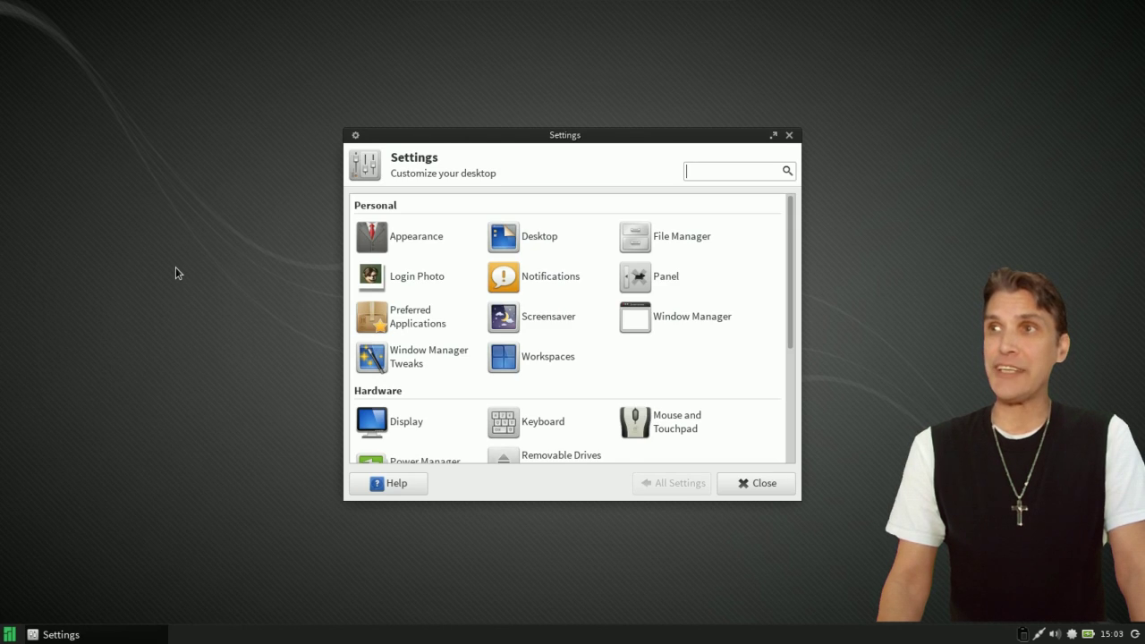
pyautogui.click(376, 240)
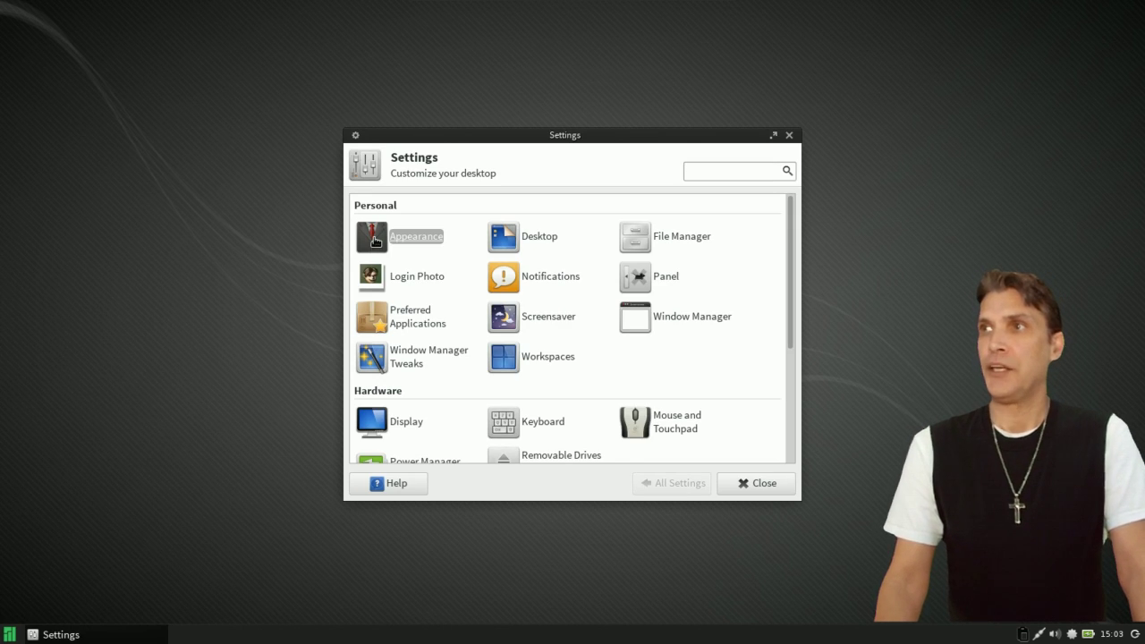
pyautogui.scroll(-1, 430, 324)
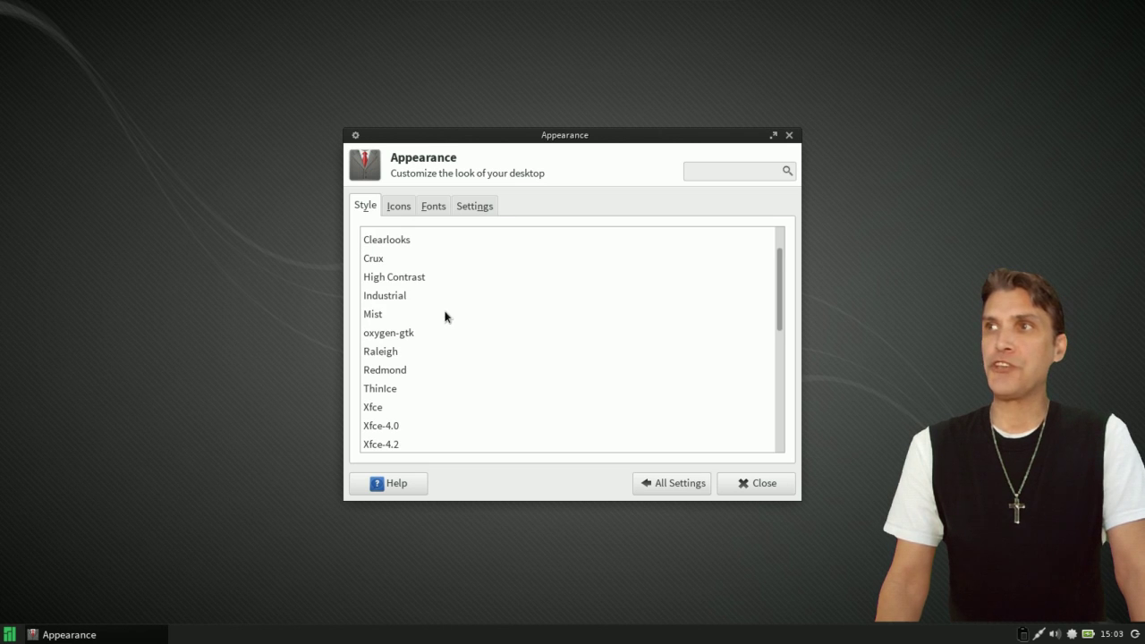
pyautogui.click(393, 334)
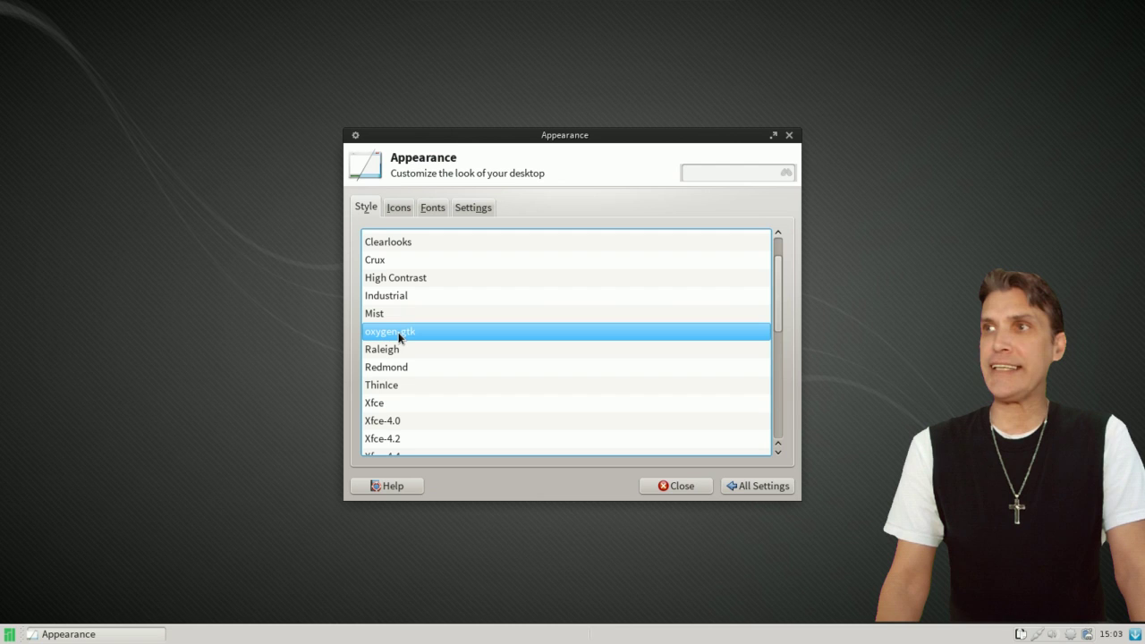
# Check how the applications menu looks in the new style and close the Appearance settings
pyautogui.click(5, 634)
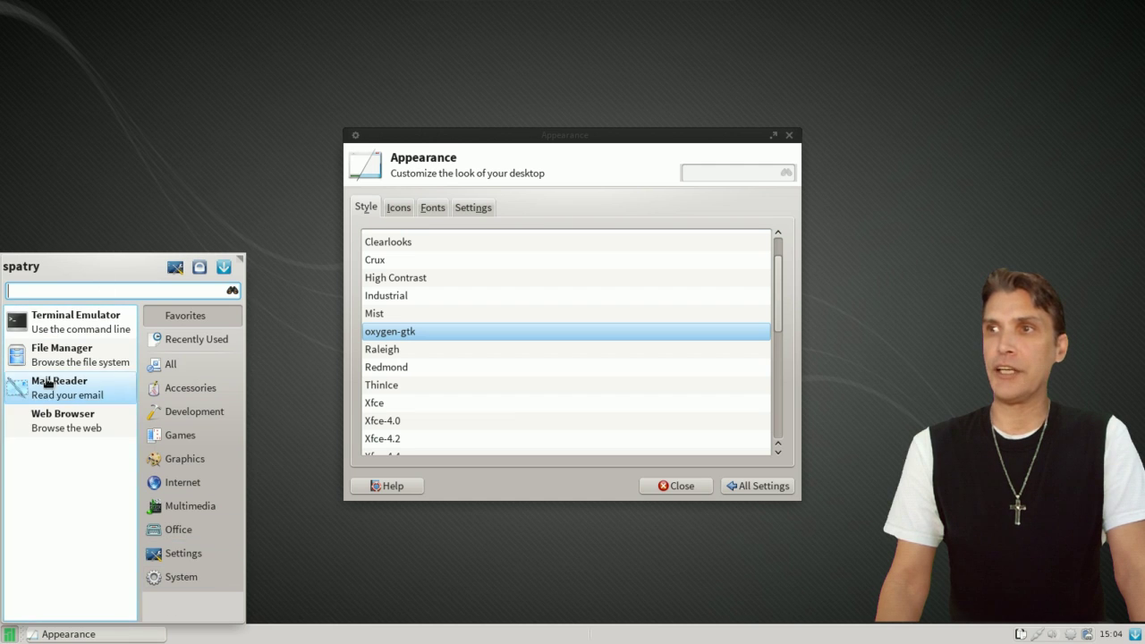
pyautogui.click(610, 136)
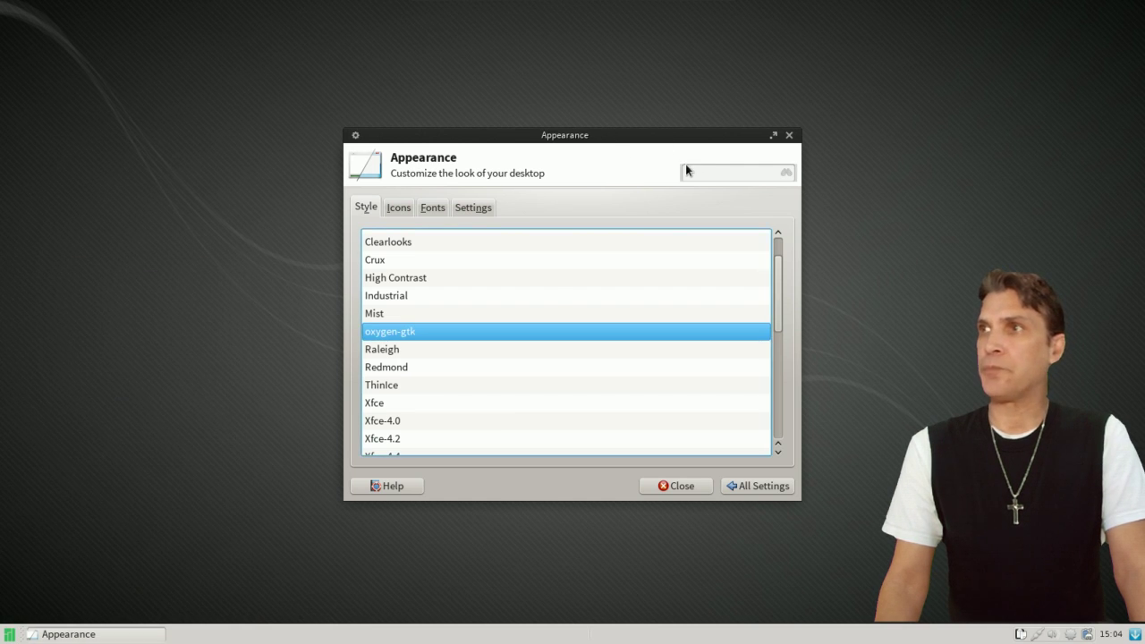
pyautogui.click(685, 486)
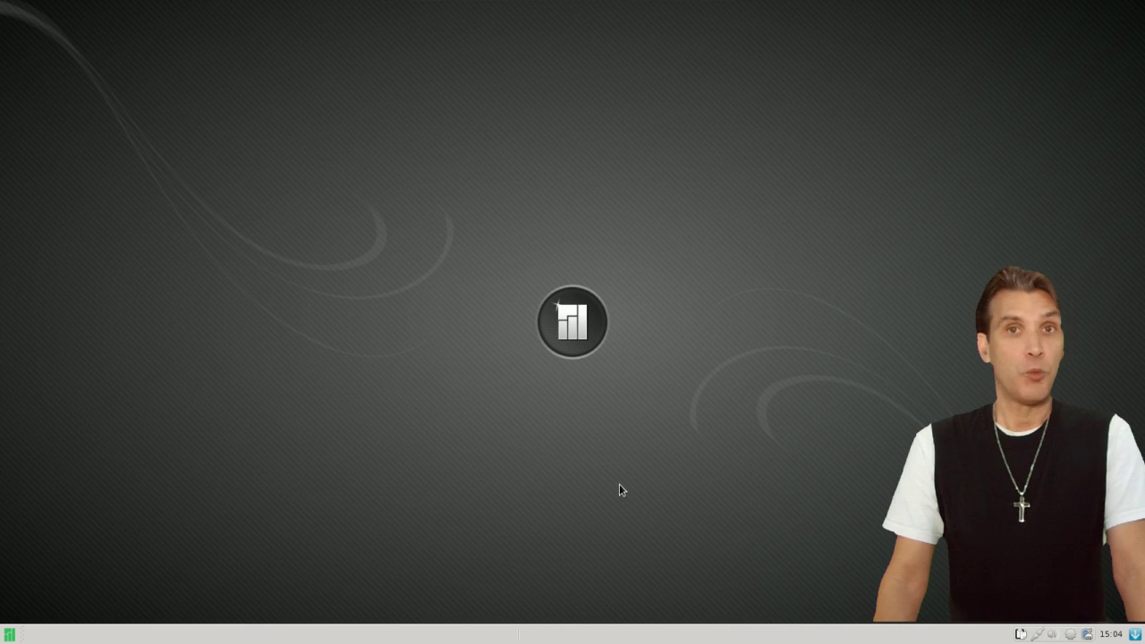
# Open the Application Appearance section of KDE System Settings and move its window toward the middle of the desktop
pyautogui.click(7, 635)
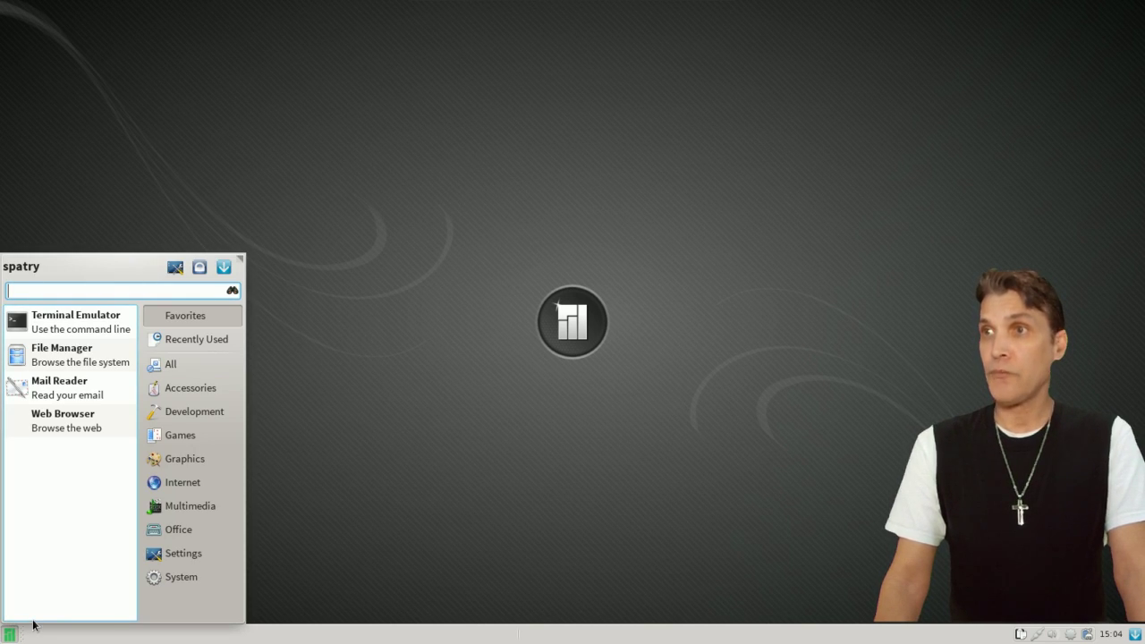
pyautogui.click(179, 555)
pyautogui.scroll(-3, 95, 495)
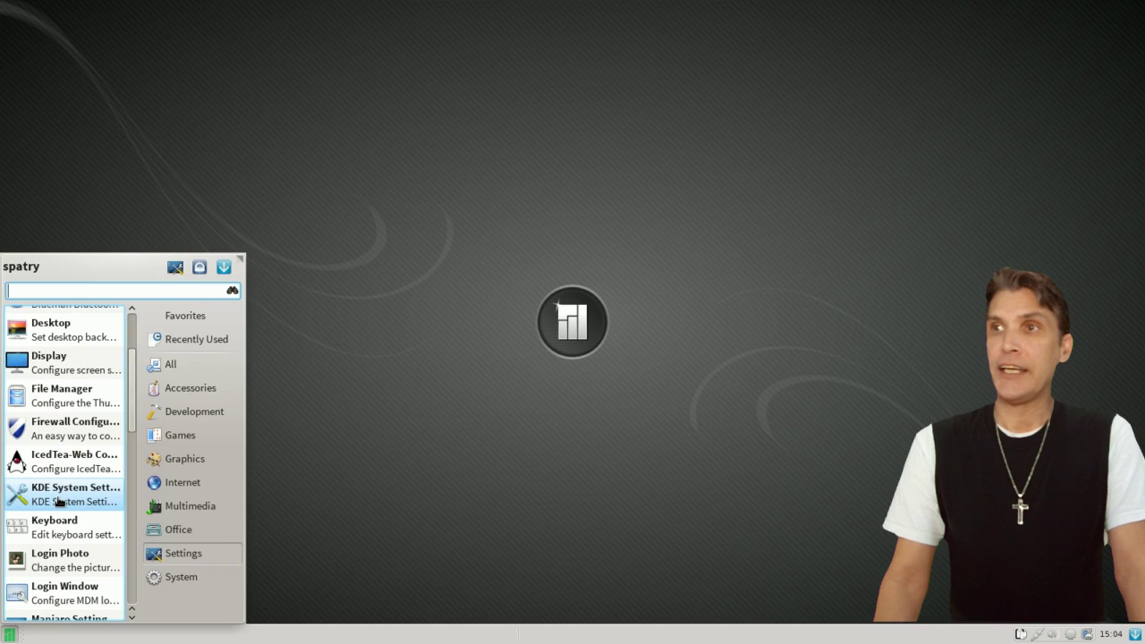
pyautogui.click(58, 497)
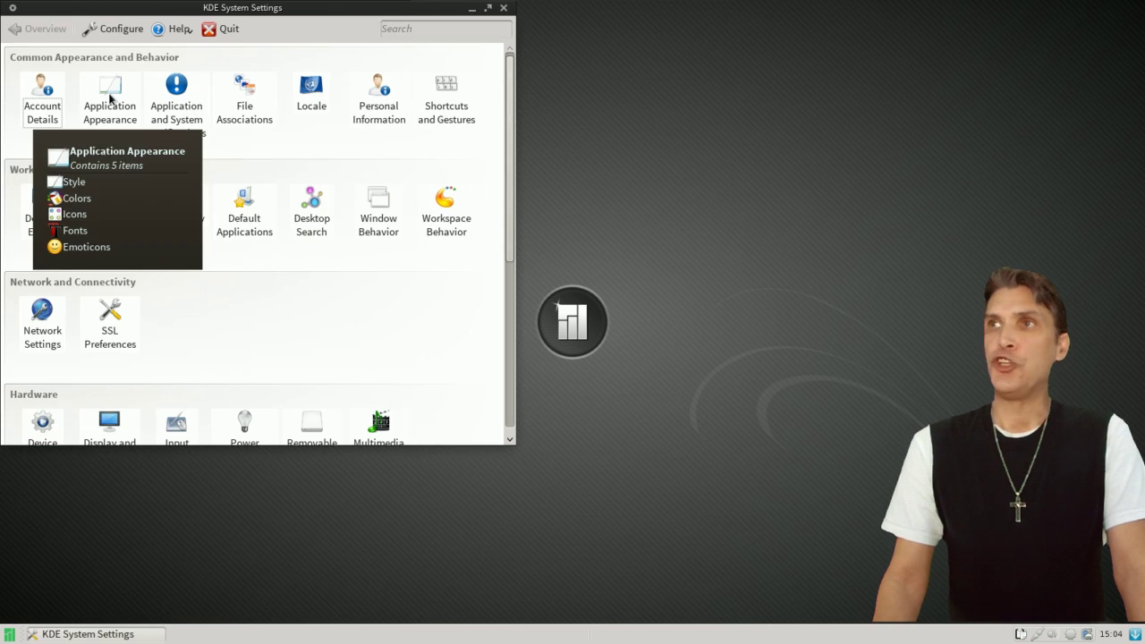
pyautogui.click(109, 99)
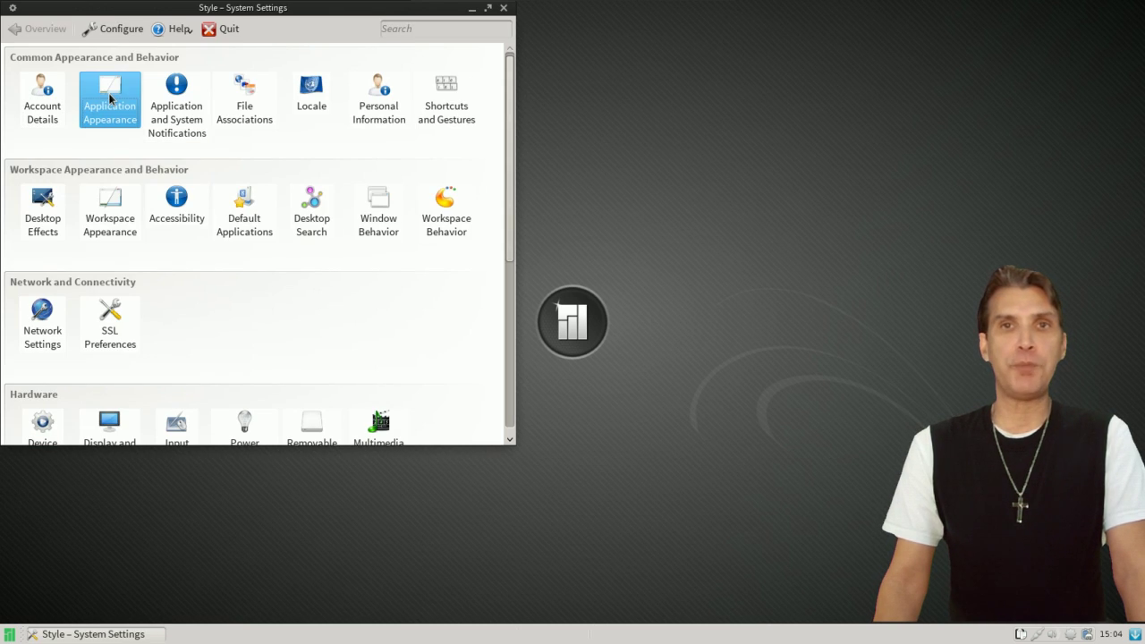
pyautogui.moveTo(176, 9); pyautogui.dragTo(434, 82)
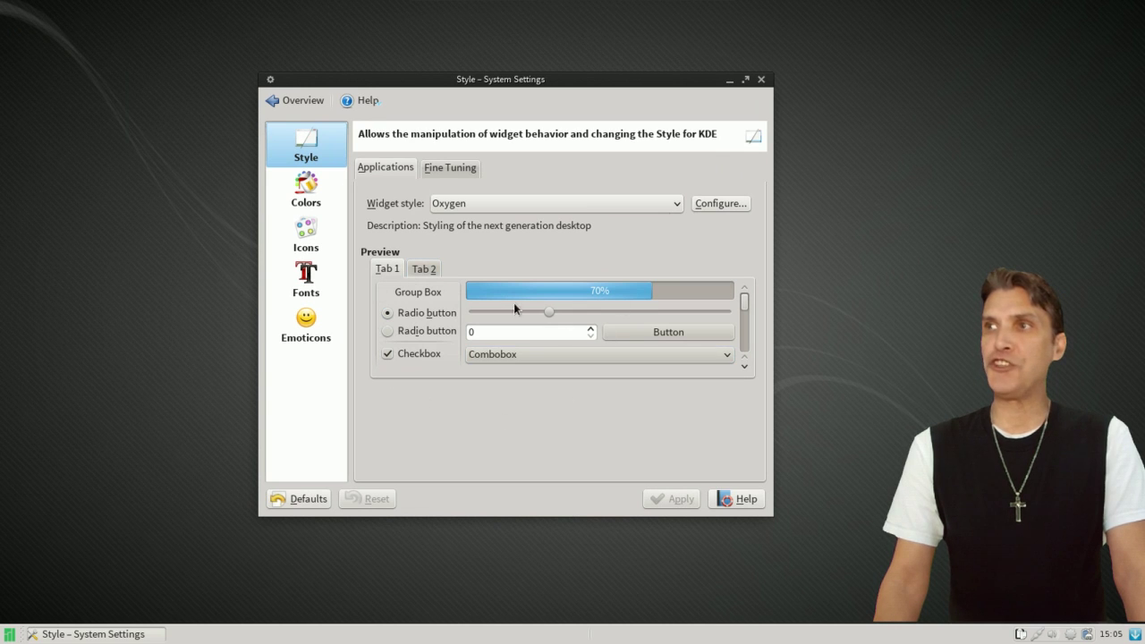
# Preview the CDE, Cleanlooks, MS Windows 9x and Motif widget styles for KDE applications
pyautogui.click(531, 203)
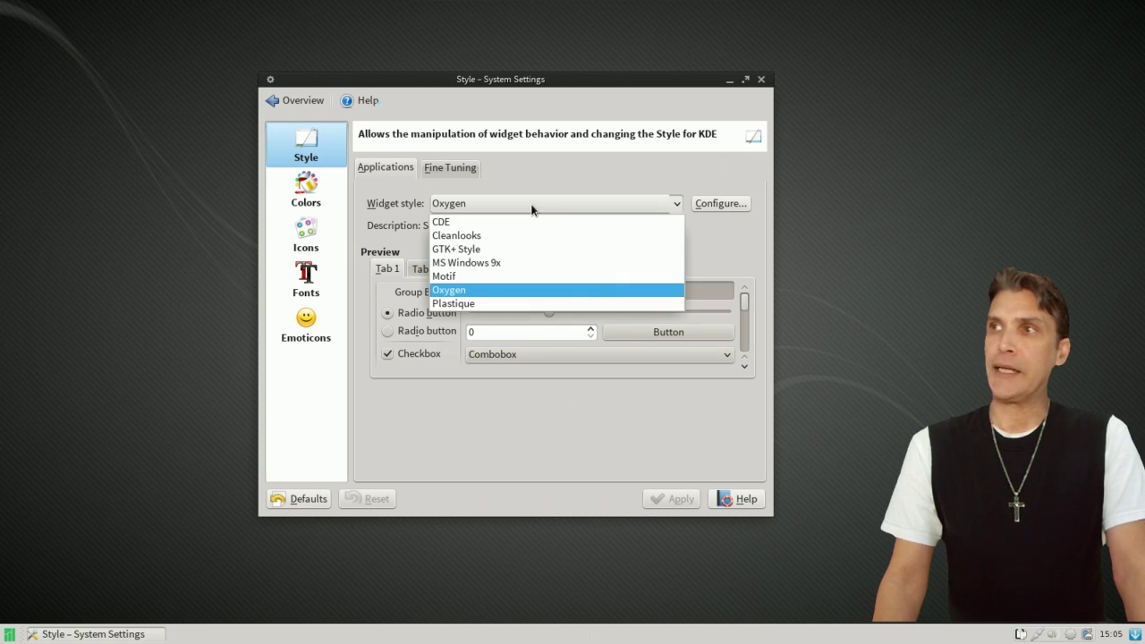
pyautogui.click(523, 222)
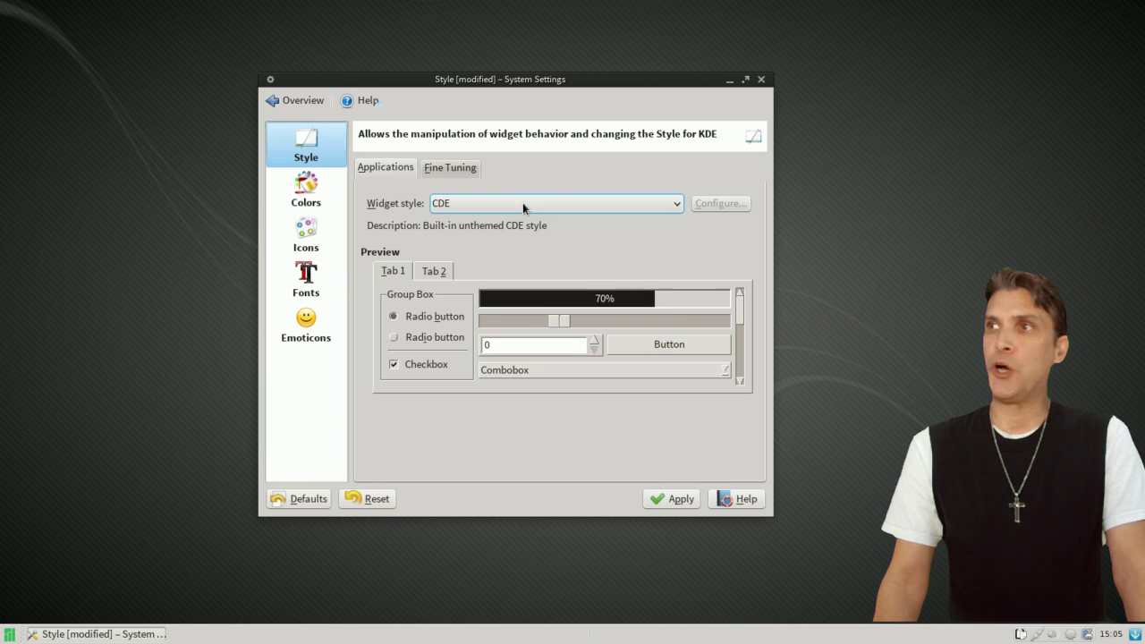
pyautogui.click(522, 202)
pyautogui.click(514, 235)
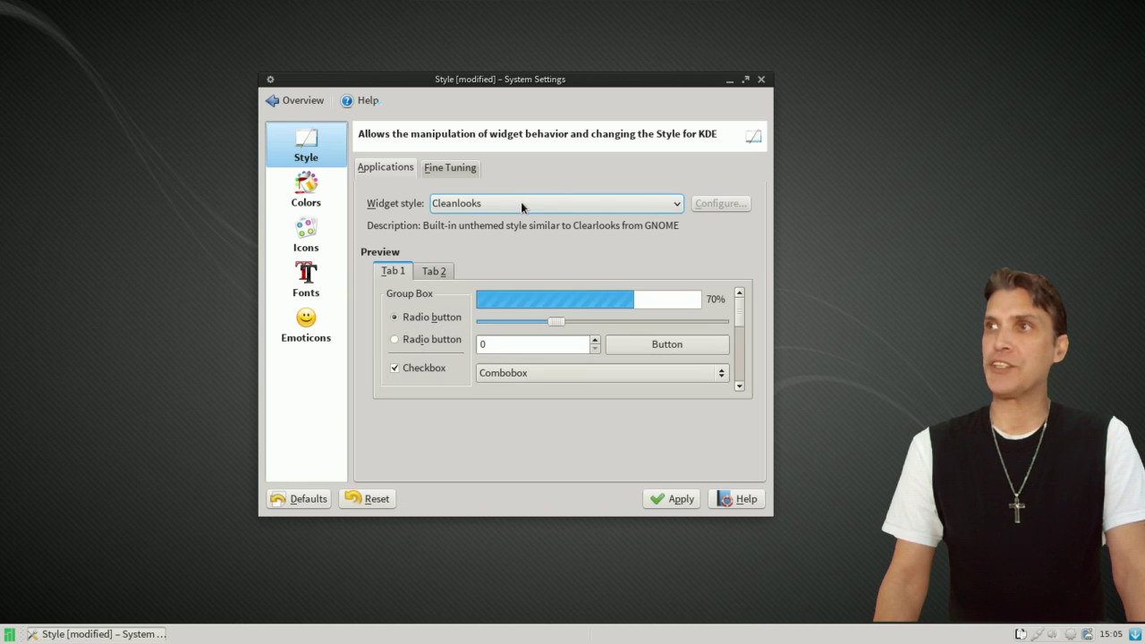
pyautogui.click(520, 206)
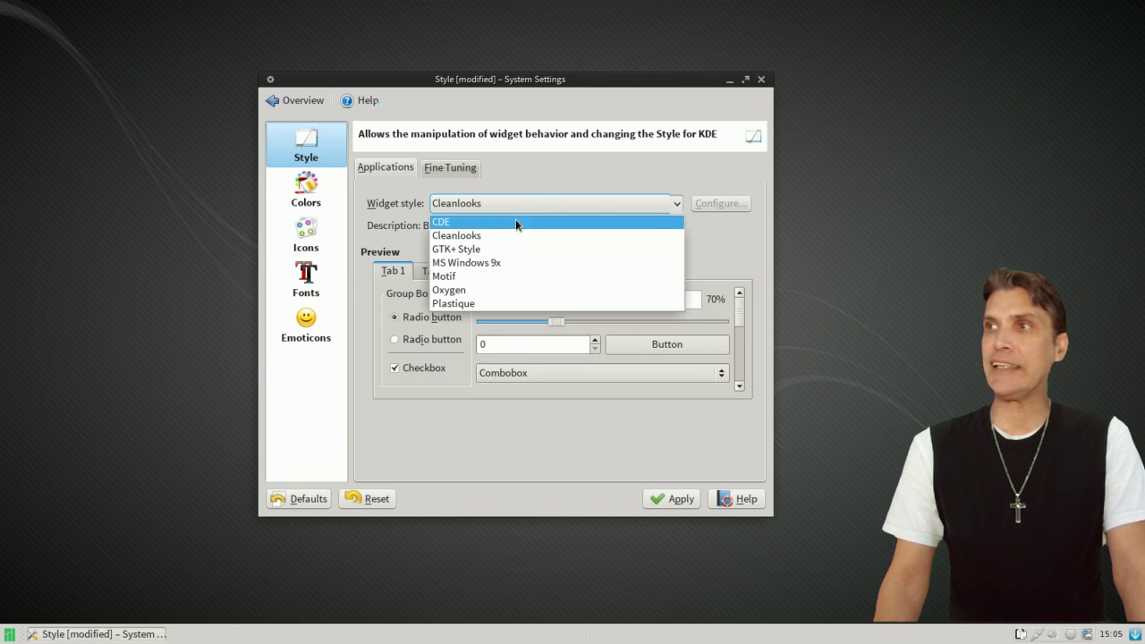
pyautogui.click(498, 271)
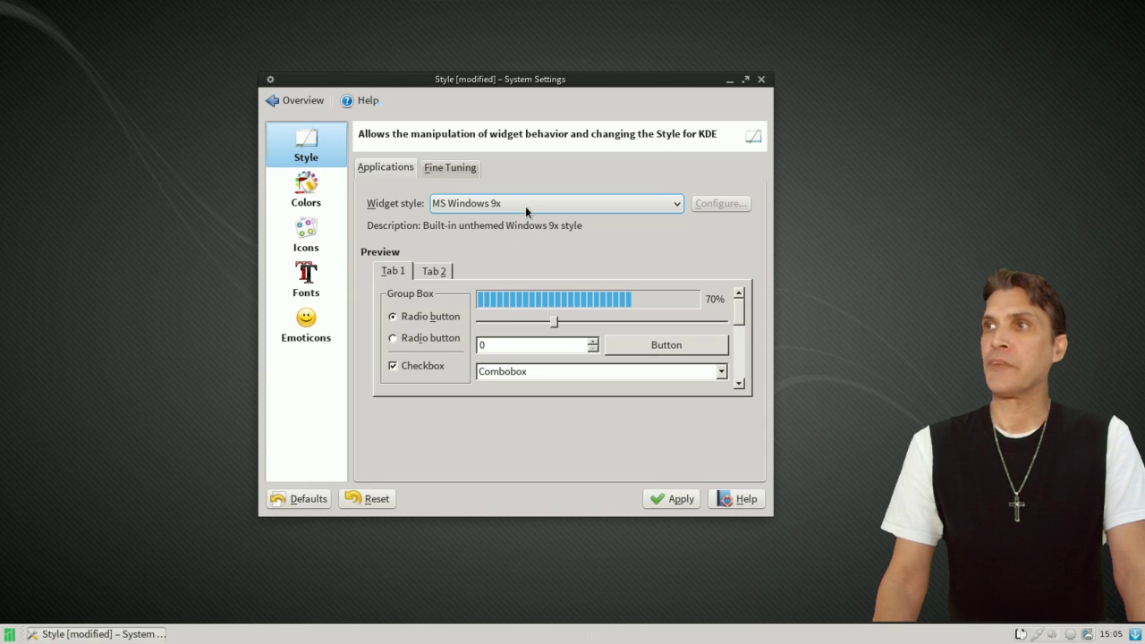
pyautogui.click(526, 205)
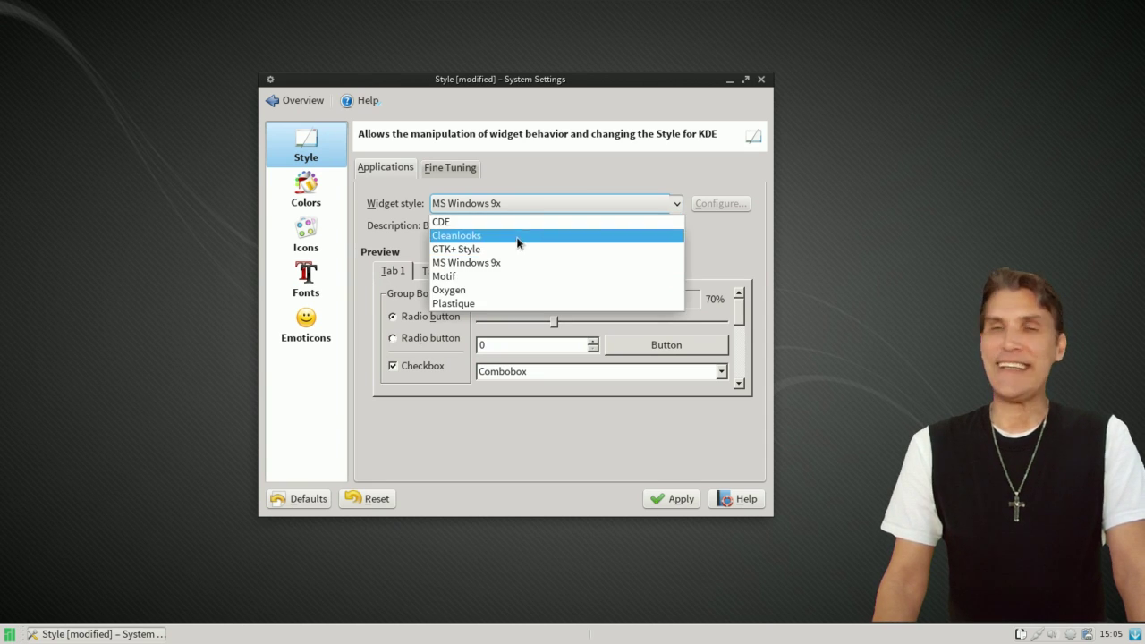
pyautogui.press('Escape')
pyautogui.press('Down')
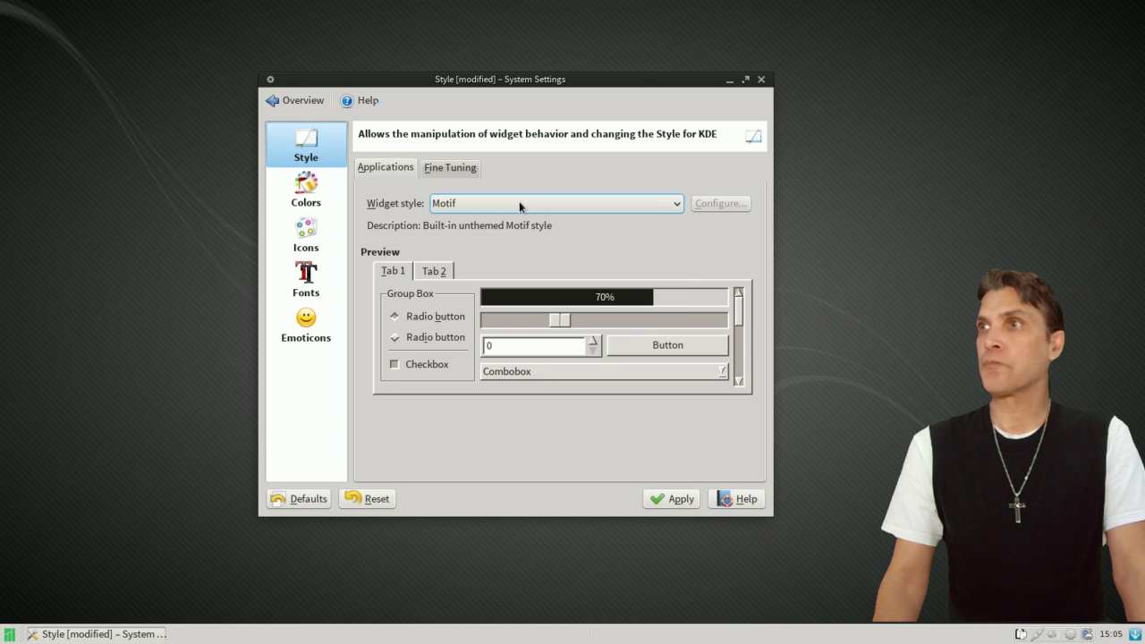
# Compare the Oxygen and Plastique widget styles and leave the widget style set to Oxygen
pyautogui.click(519, 205)
pyautogui.click(495, 288)
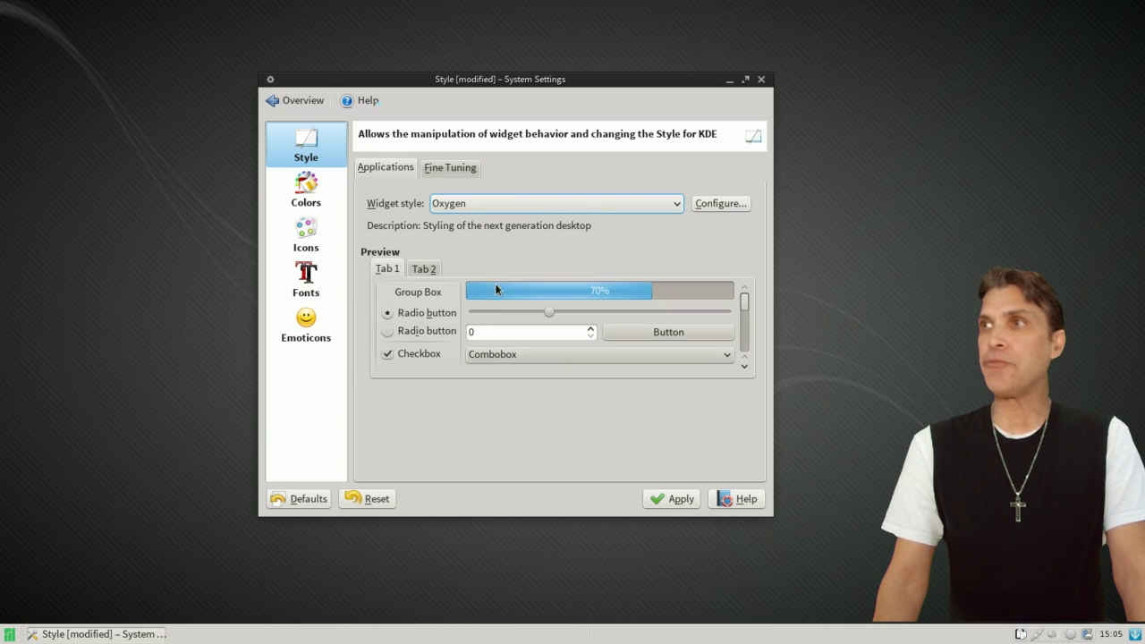
pyautogui.click(511, 199)
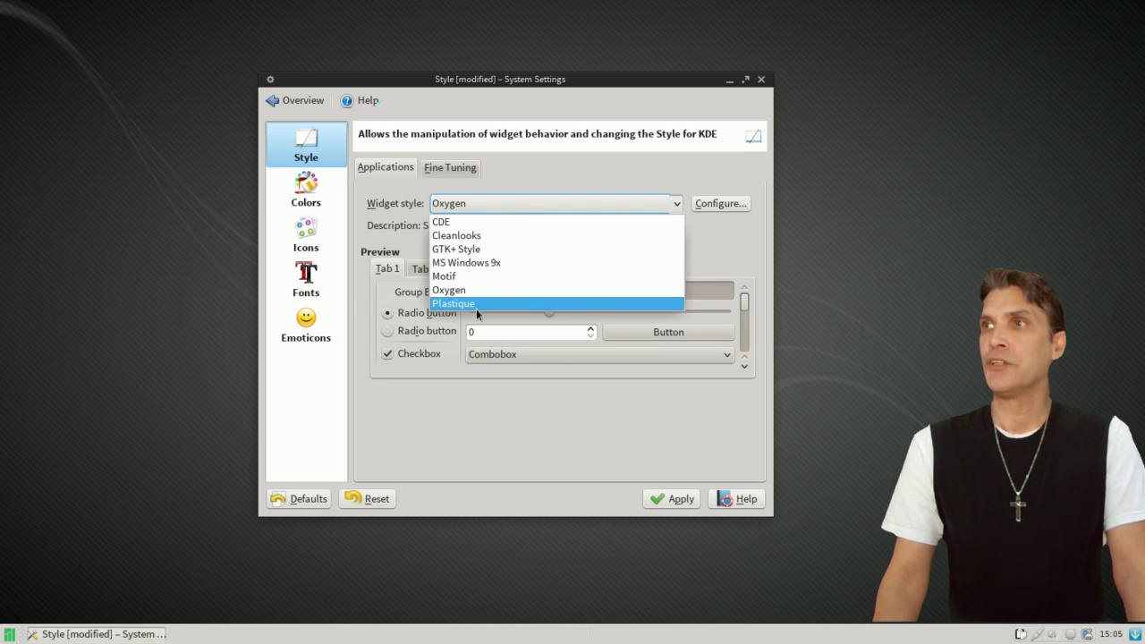
pyautogui.press('Escape')
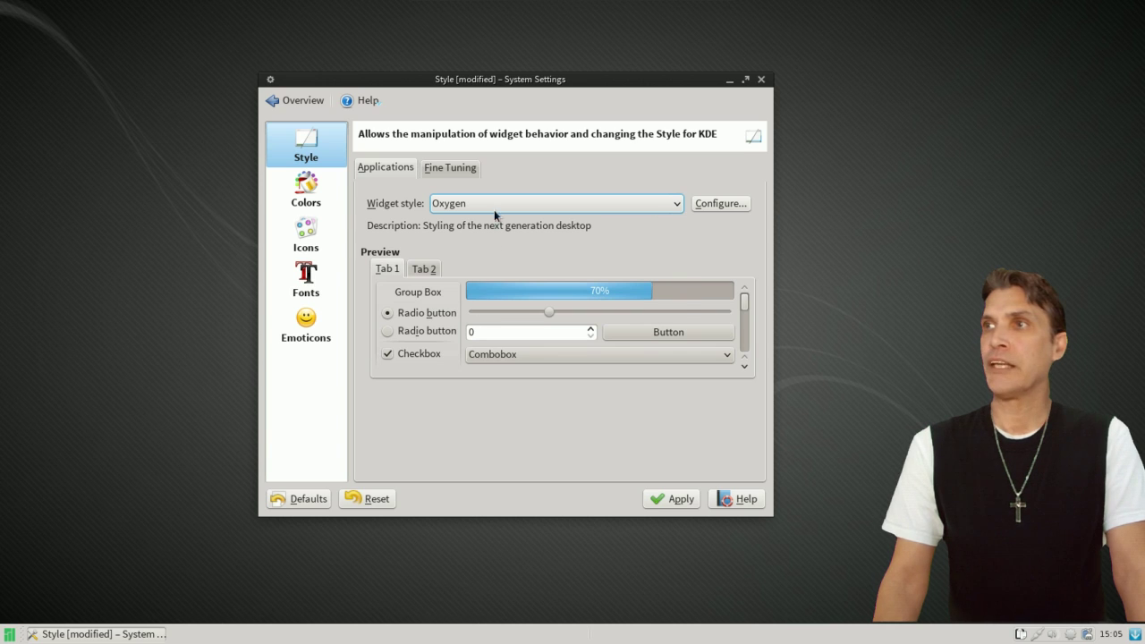
pyautogui.click(494, 210)
pyautogui.click(464, 304)
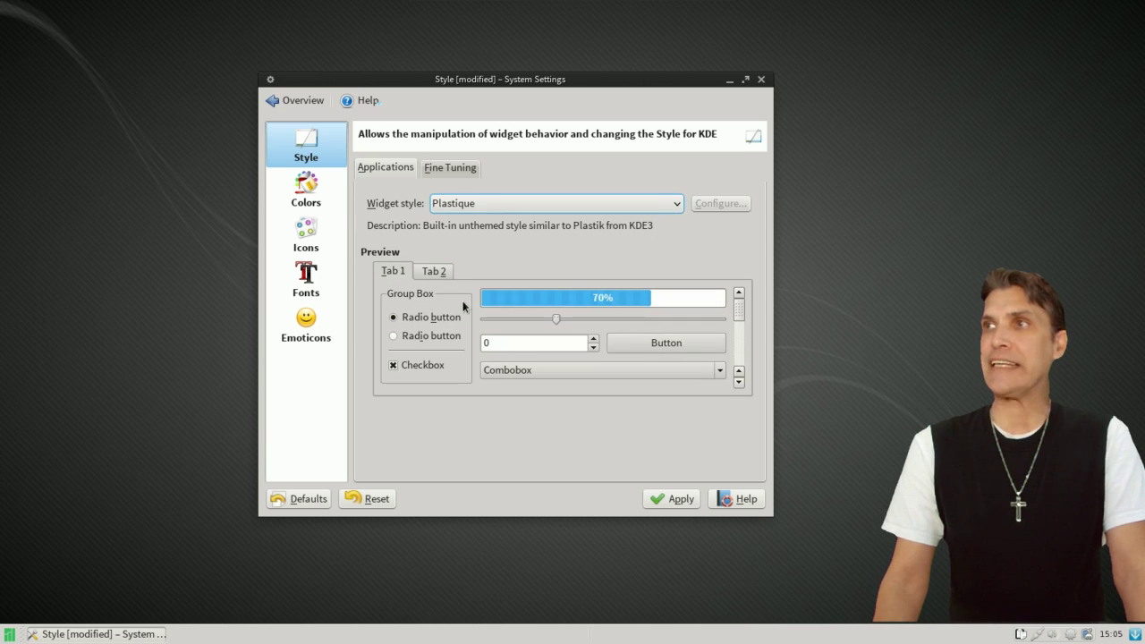
pyautogui.click(496, 207)
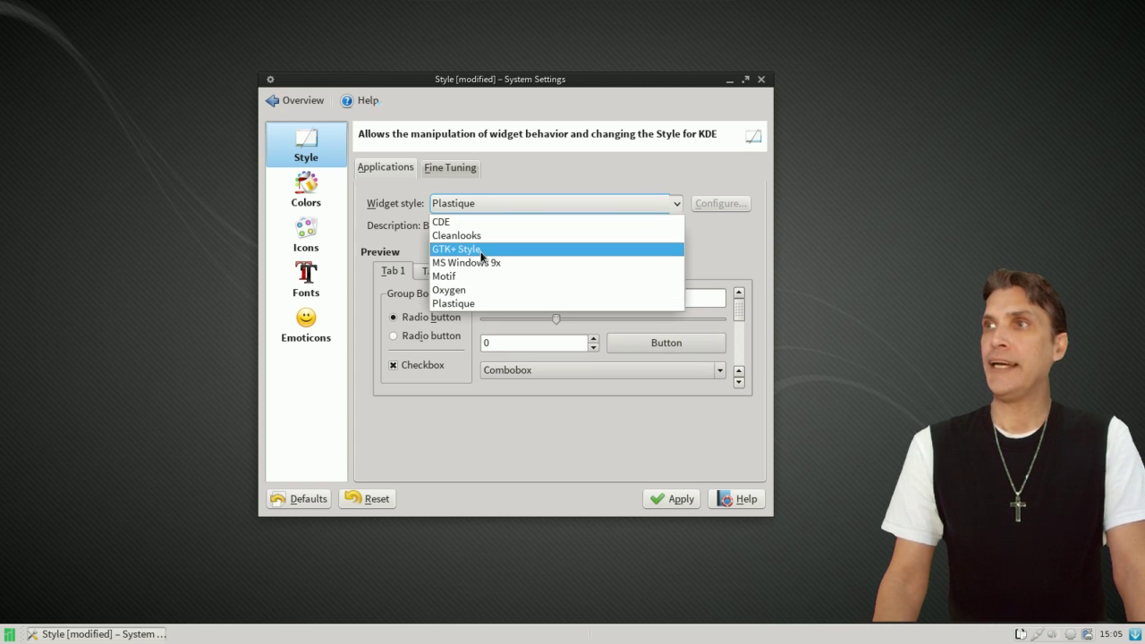
pyautogui.click(461, 290)
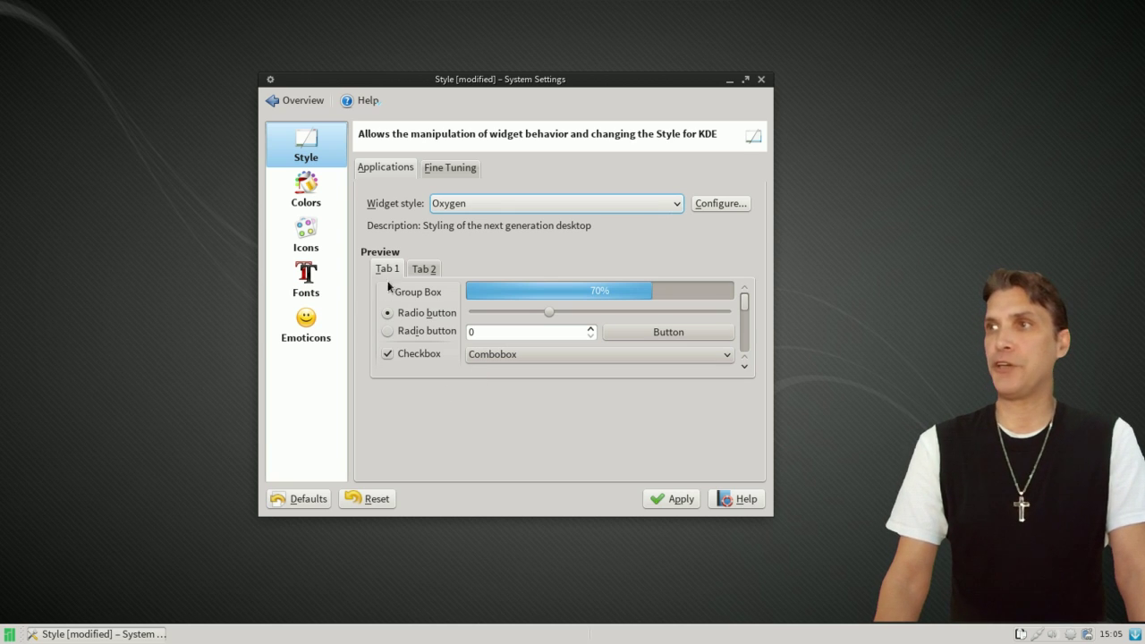
# Examine the style's fine-tuning options for graphical effects and main toolbar text without changing them
pyautogui.click(439, 171)
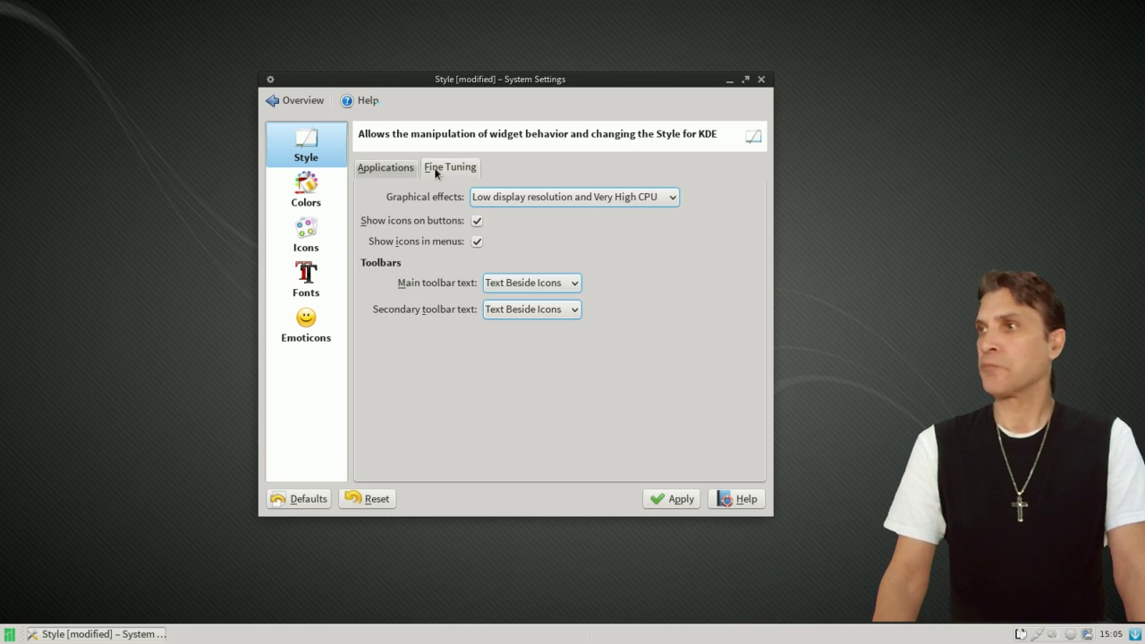
pyautogui.click(558, 201)
pyautogui.click(558, 202)
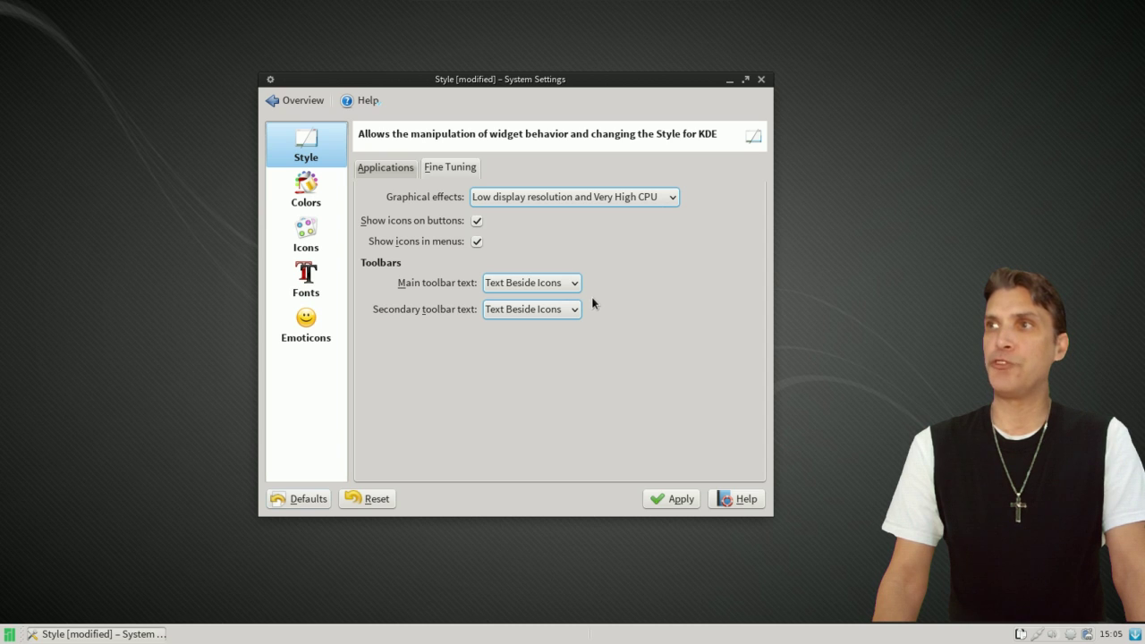
pyautogui.click(543, 285)
pyautogui.click(543, 285)
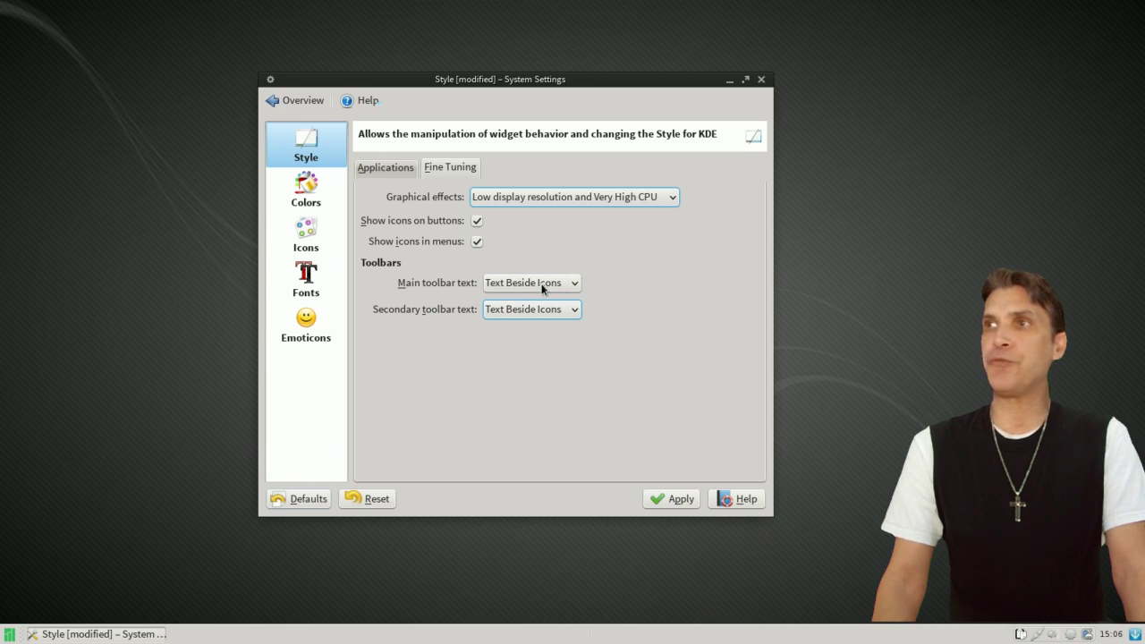
# Go to the application color settings, applying the pending style changes and acknowledging the menu icons notice
pyautogui.click(308, 193)
pyautogui.click(499, 325)
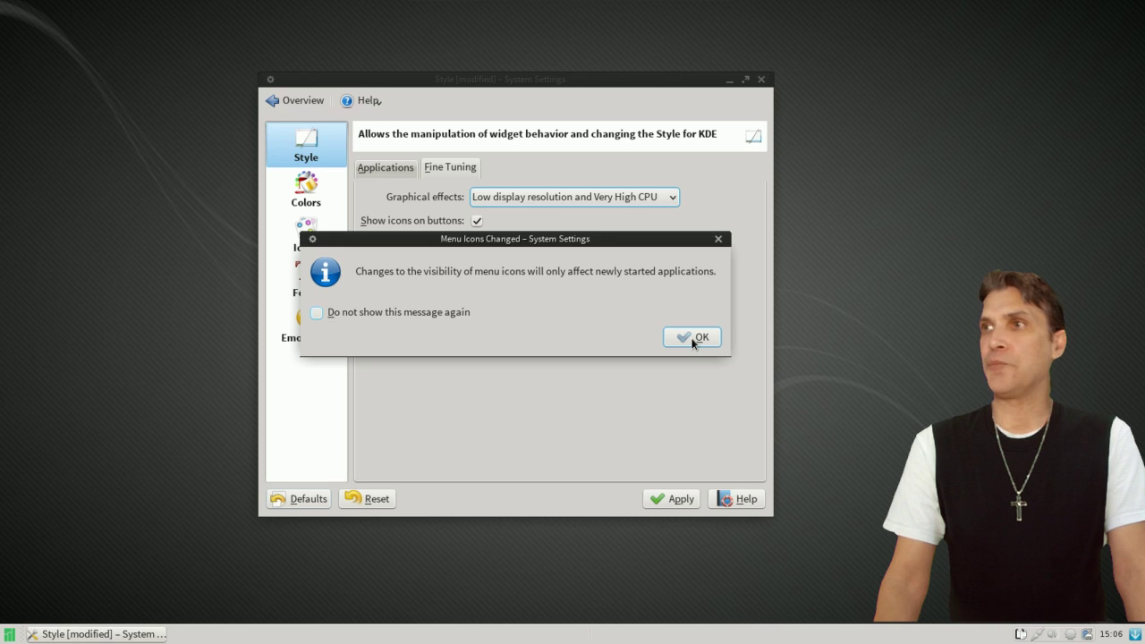
pyautogui.click(694, 340)
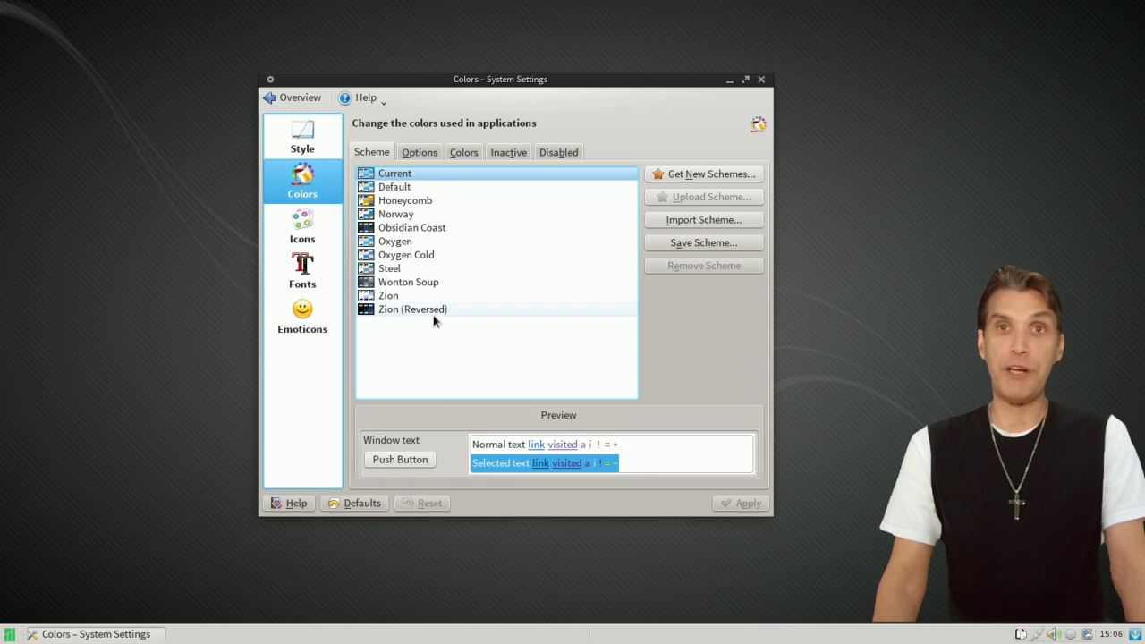
# Apply the Wonton Soup color scheme and check how the applications menu looks
pyautogui.click(383, 282)
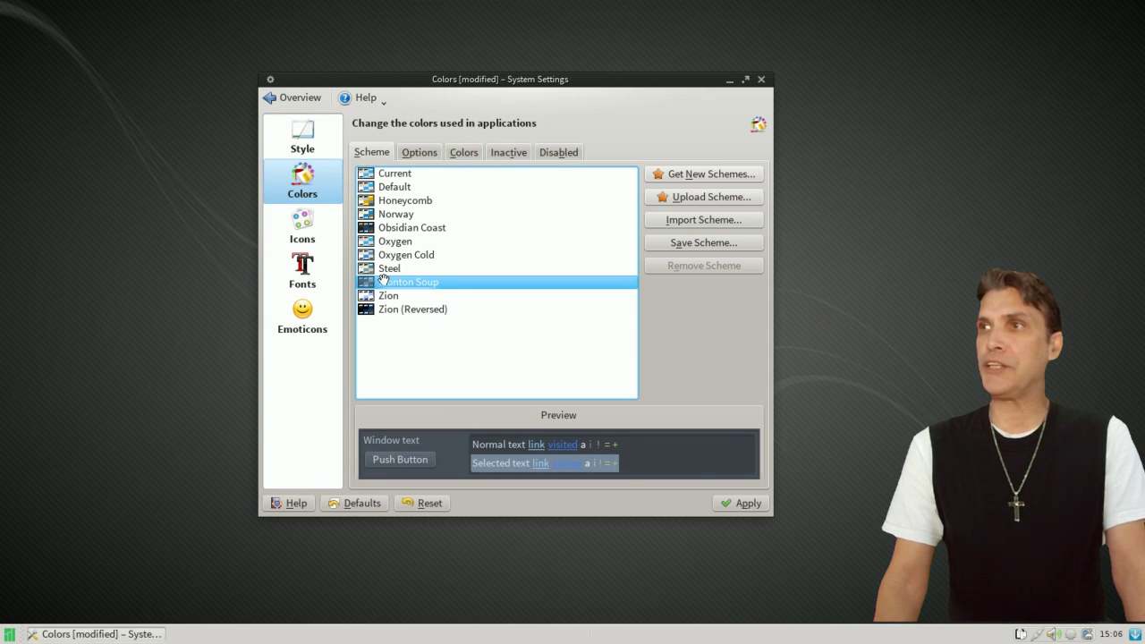
pyautogui.click(744, 504)
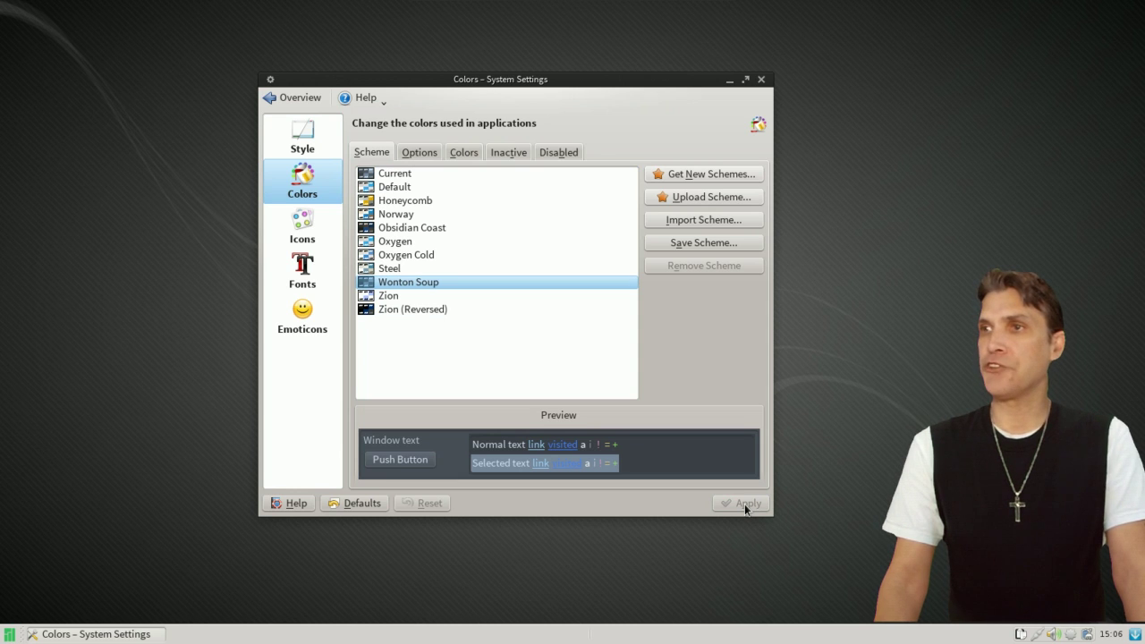
pyautogui.hotkey('alt', 'F1')
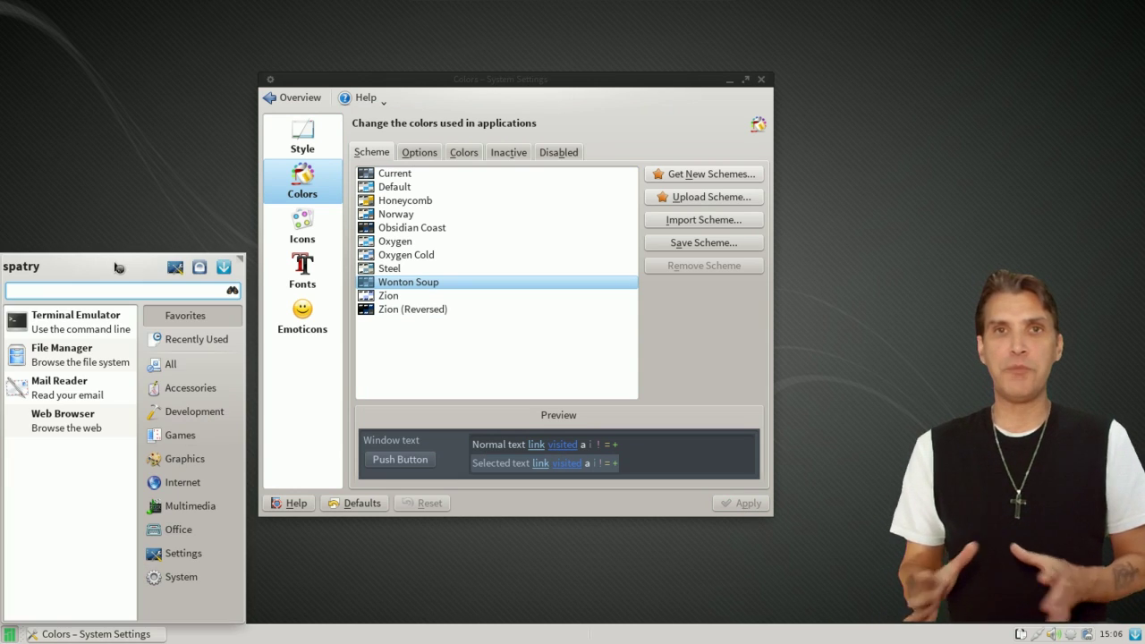
pyautogui.click(558, 365)
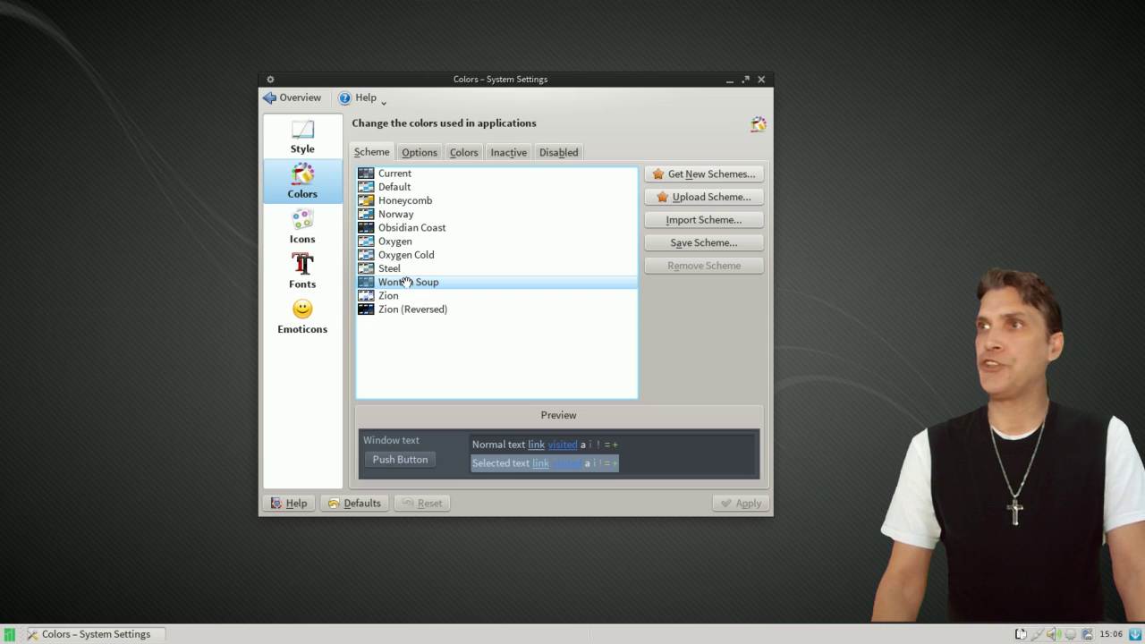
# Install the DarkRed color scheme from the online add-ons ordered by rating and apply DarkRed_0-4 to applications
pyautogui.click(699, 176)
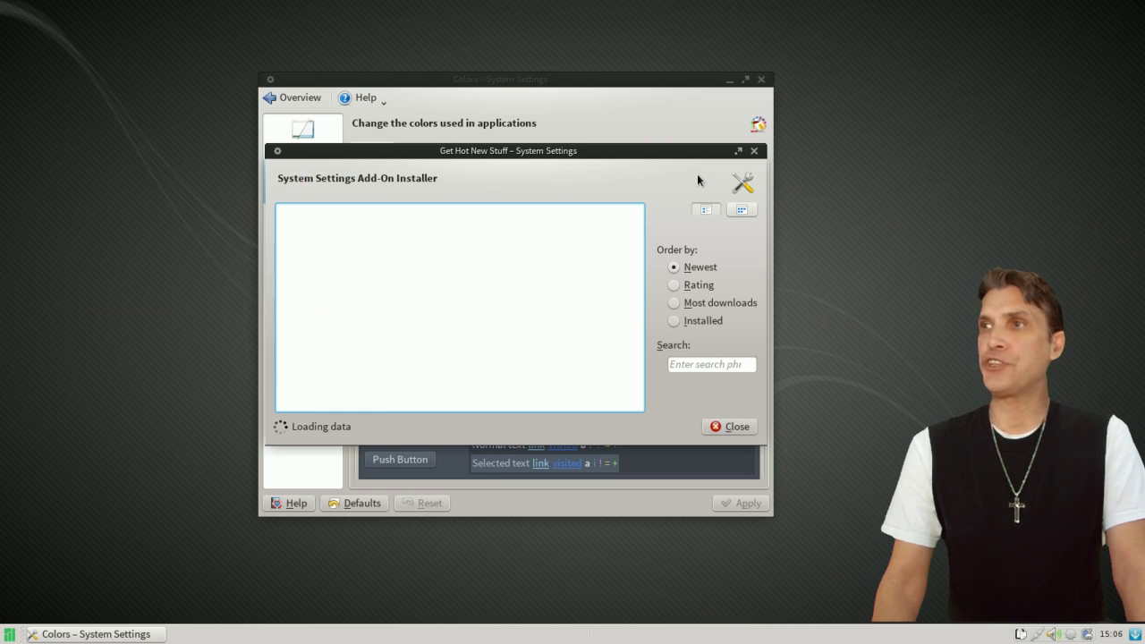
pyautogui.click(674, 286)
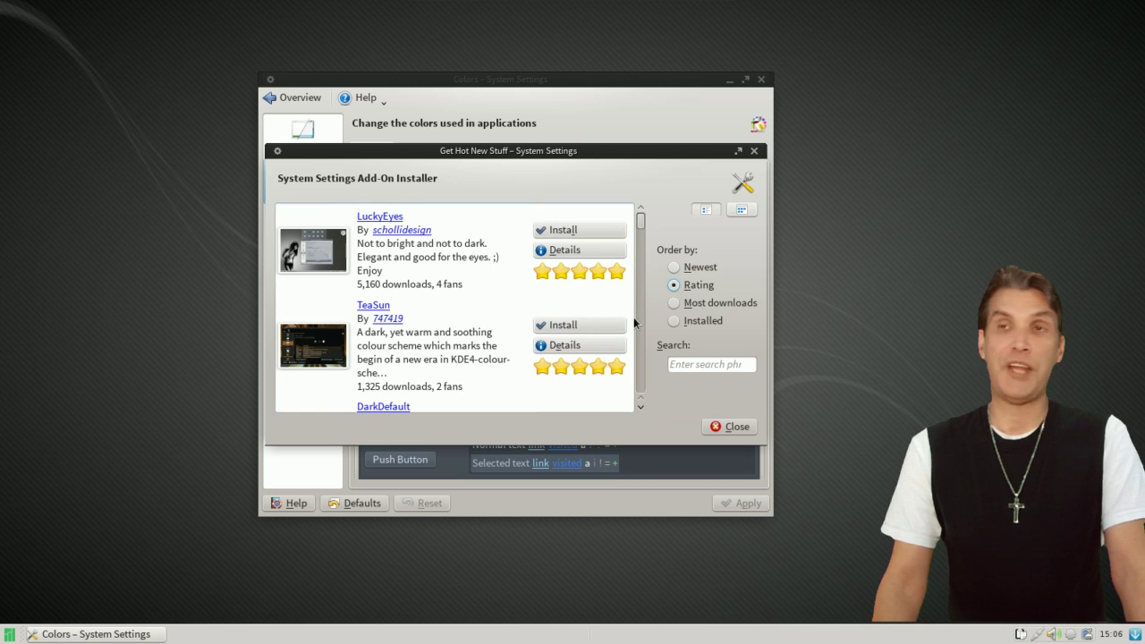
pyautogui.scroll(-10, 364, 258)
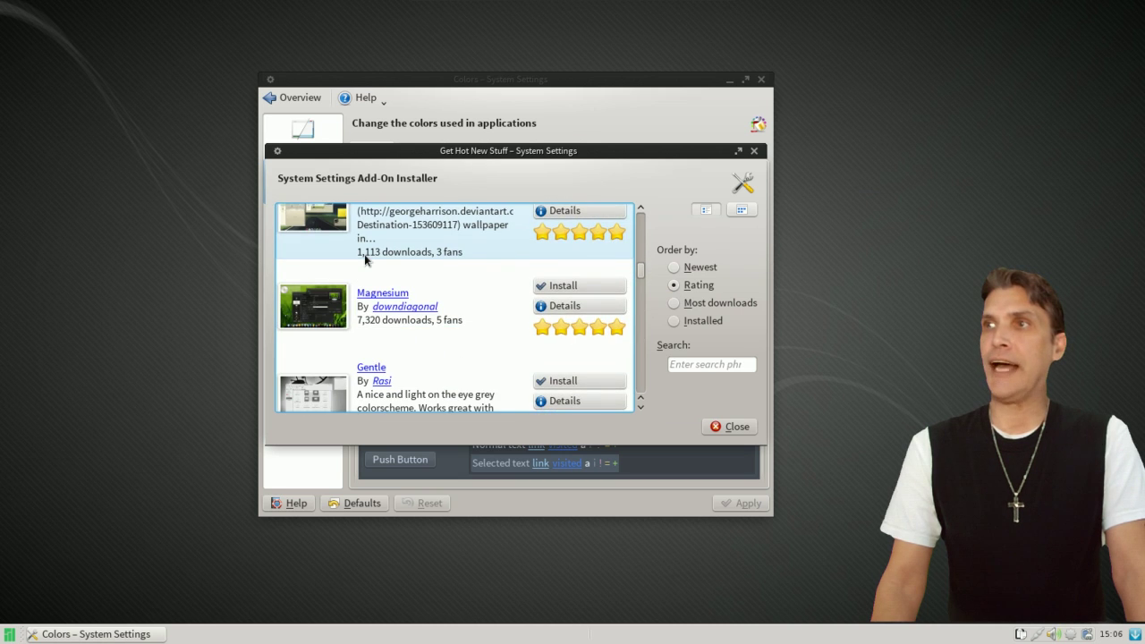
pyautogui.scroll(-6, 365, 260)
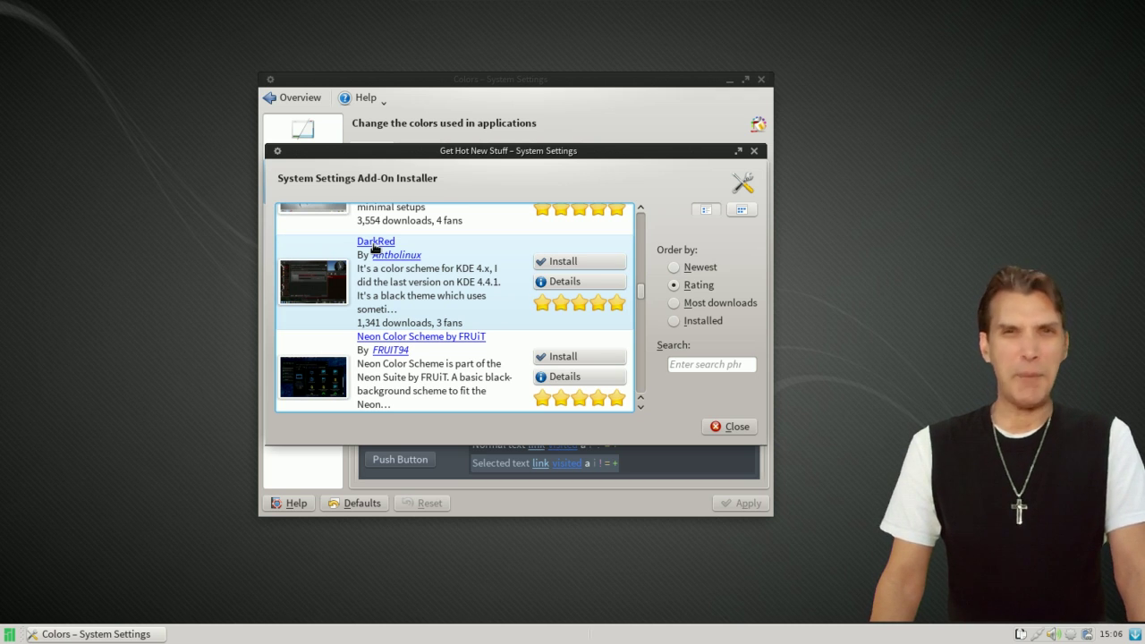
pyautogui.click(547, 261)
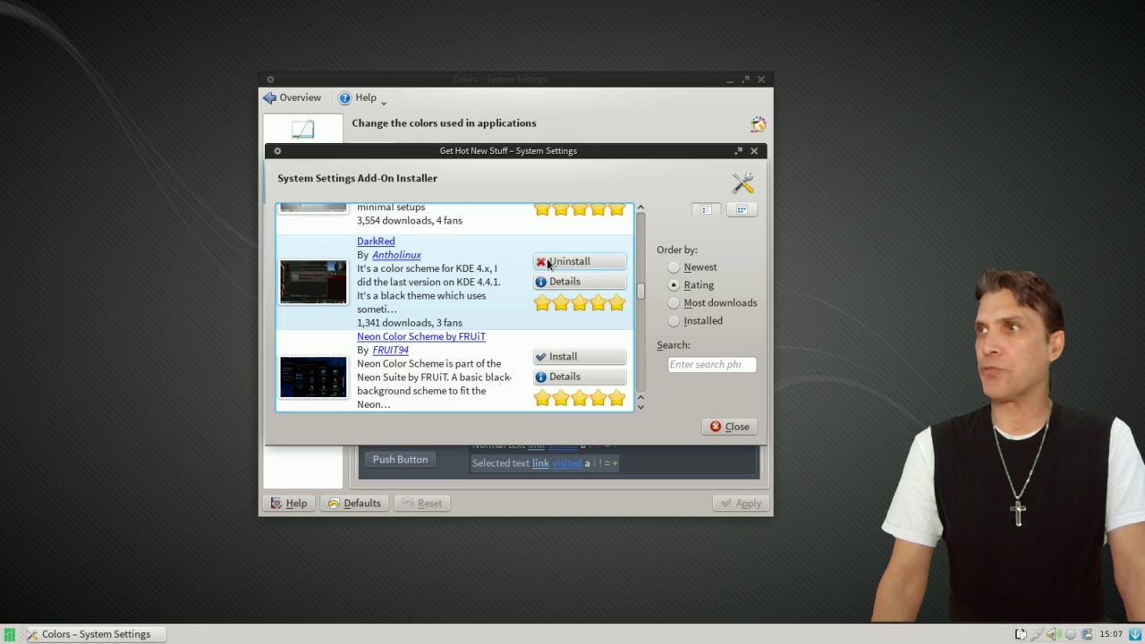
pyautogui.click(731, 427)
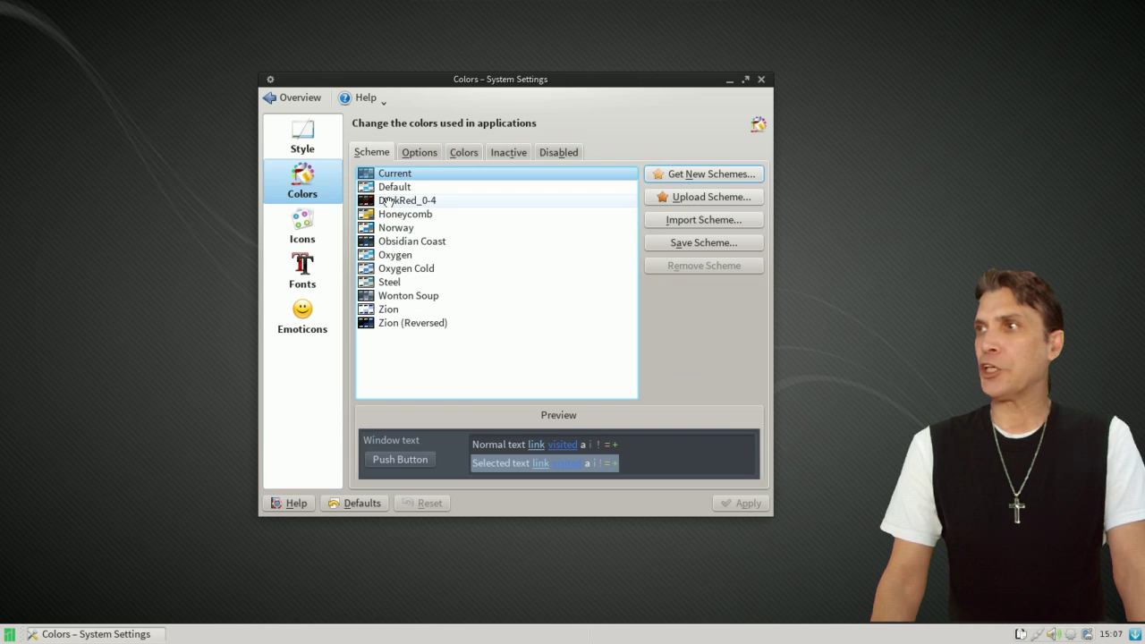
pyautogui.click(386, 200)
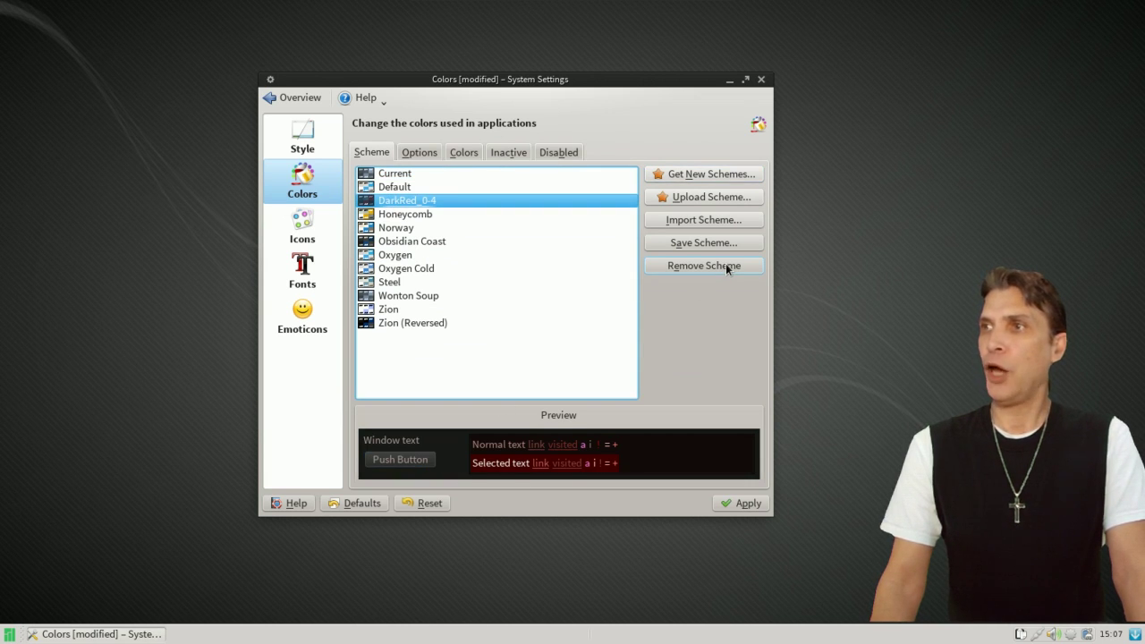
pyautogui.click(743, 504)
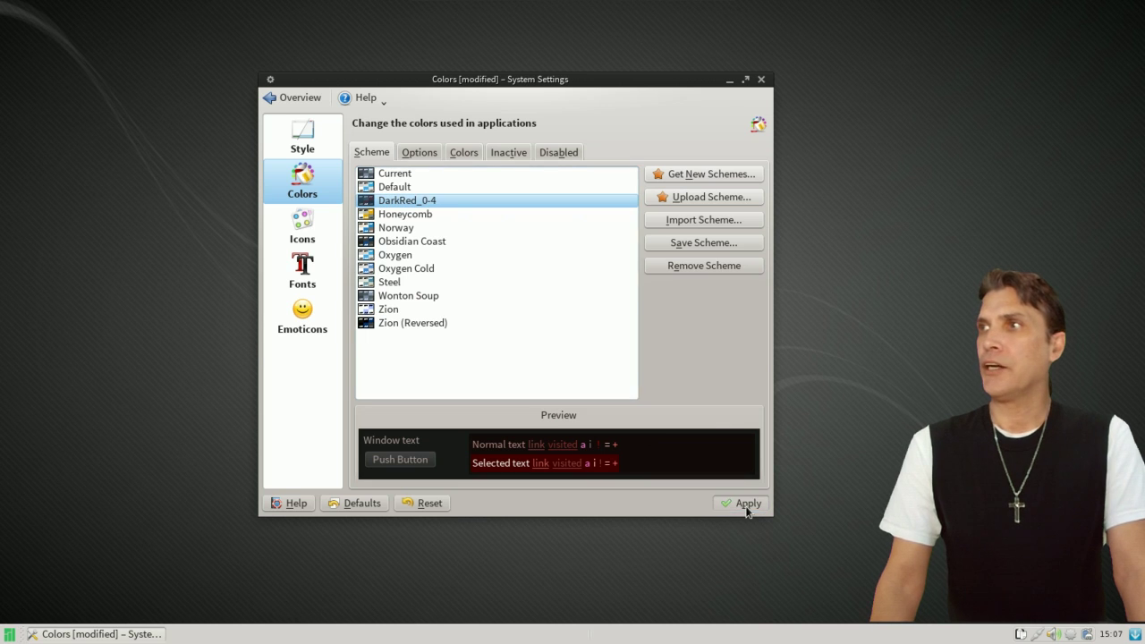
# Go to the icon theme settings and preview the Faenza variants from Faenza-Ambiance through Faenza-Radiance
pyautogui.click(309, 231)
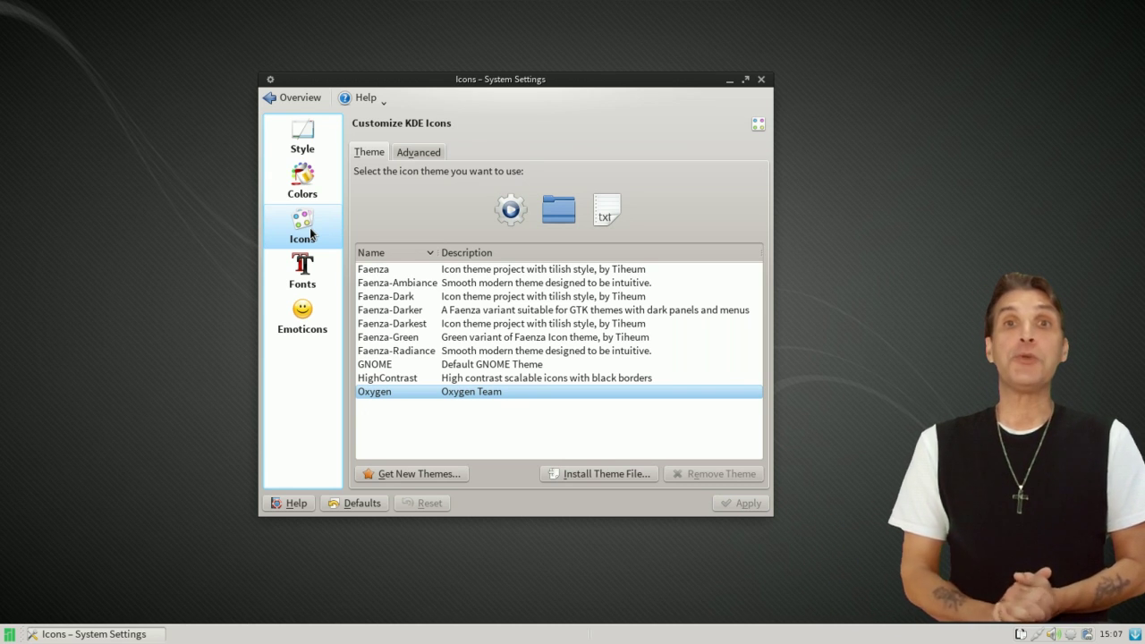
pyautogui.click(400, 284)
pyautogui.click(397, 296)
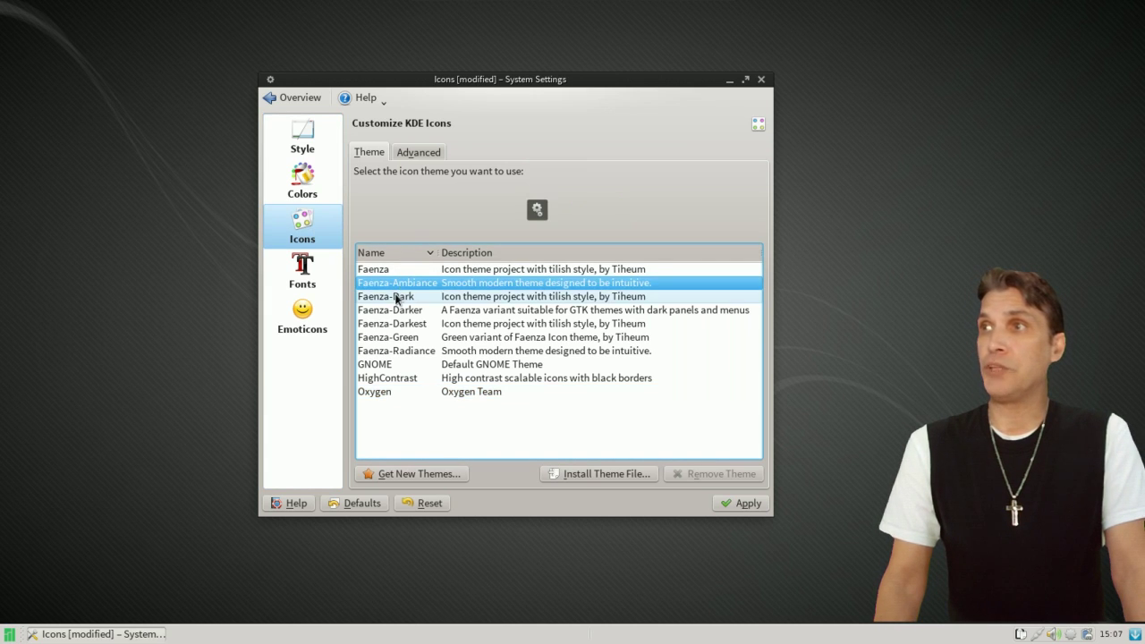
pyautogui.click(399, 310)
pyautogui.click(398, 324)
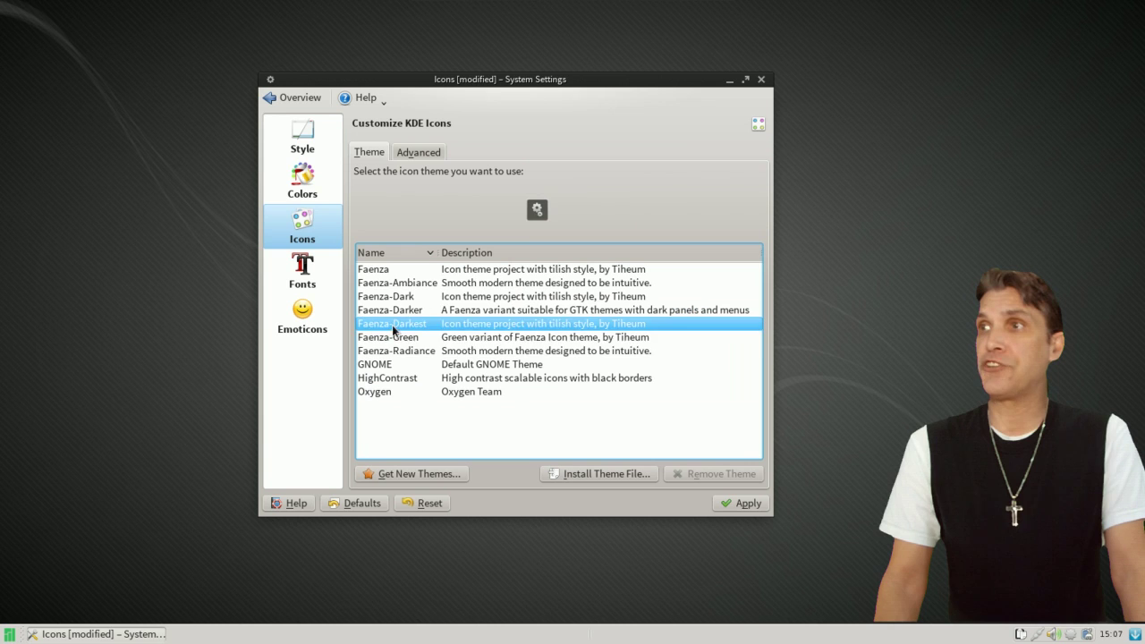
pyautogui.click(391, 342)
pyautogui.click(394, 351)
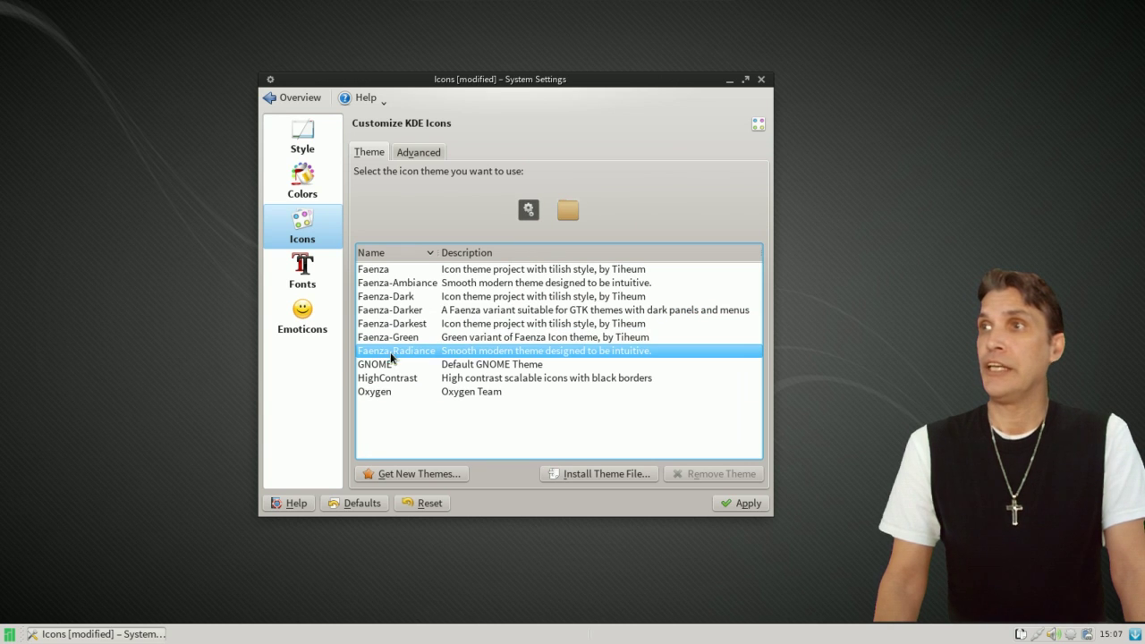
# Browse the online icon themes and try to install the Wood Icon Theme
pyautogui.click(405, 475)
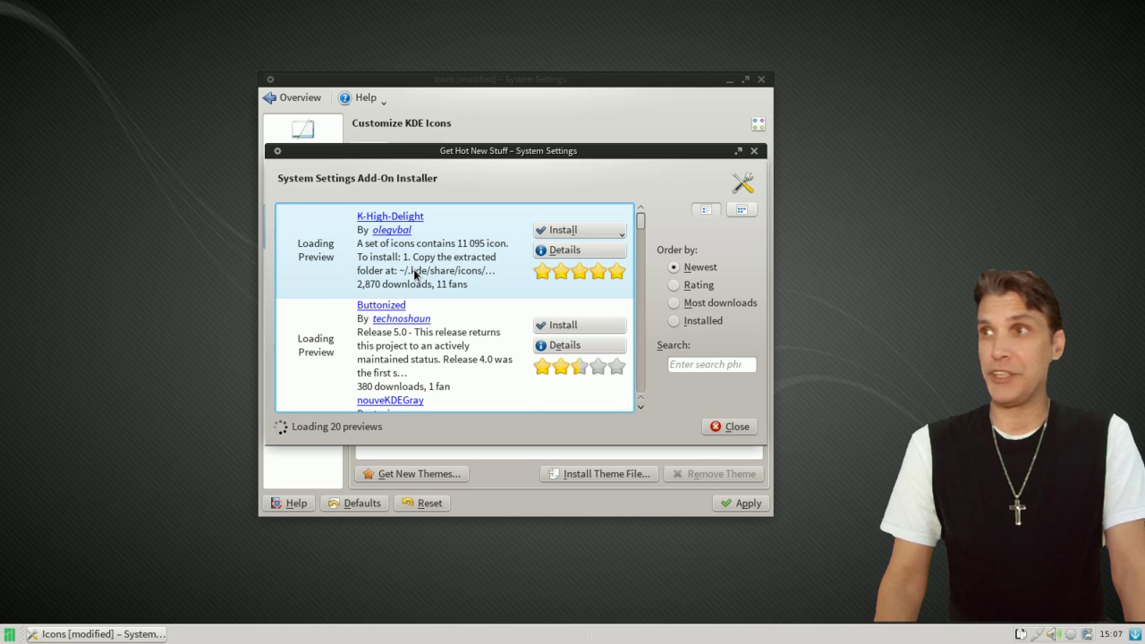
pyautogui.scroll(-5, 415, 274)
pyautogui.scroll(-10, 414, 274)
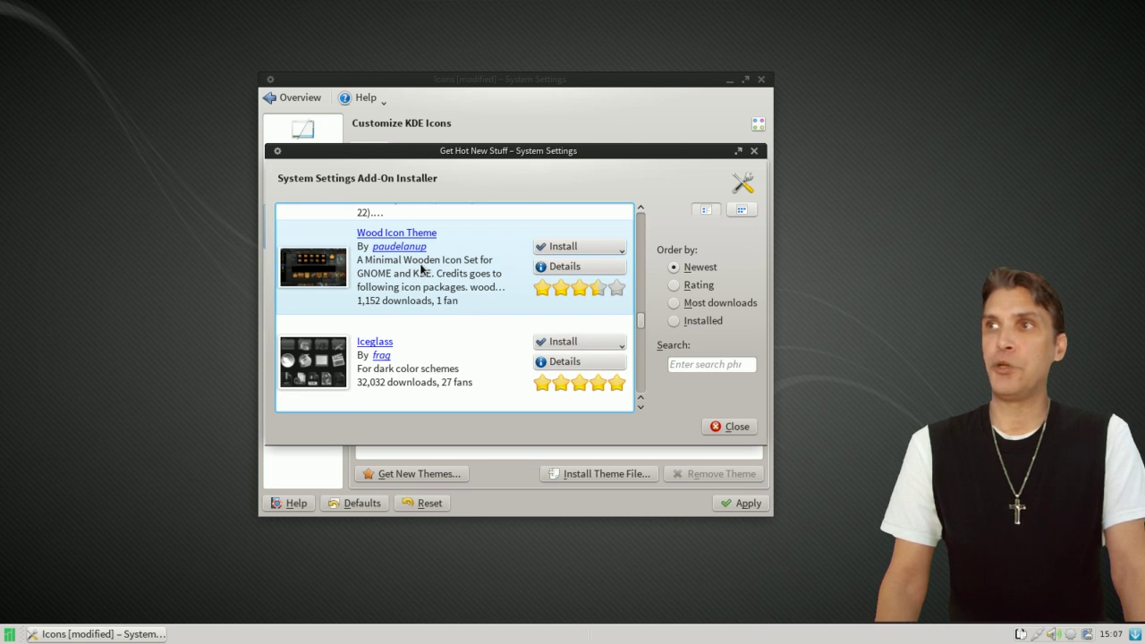
pyautogui.click(569, 248)
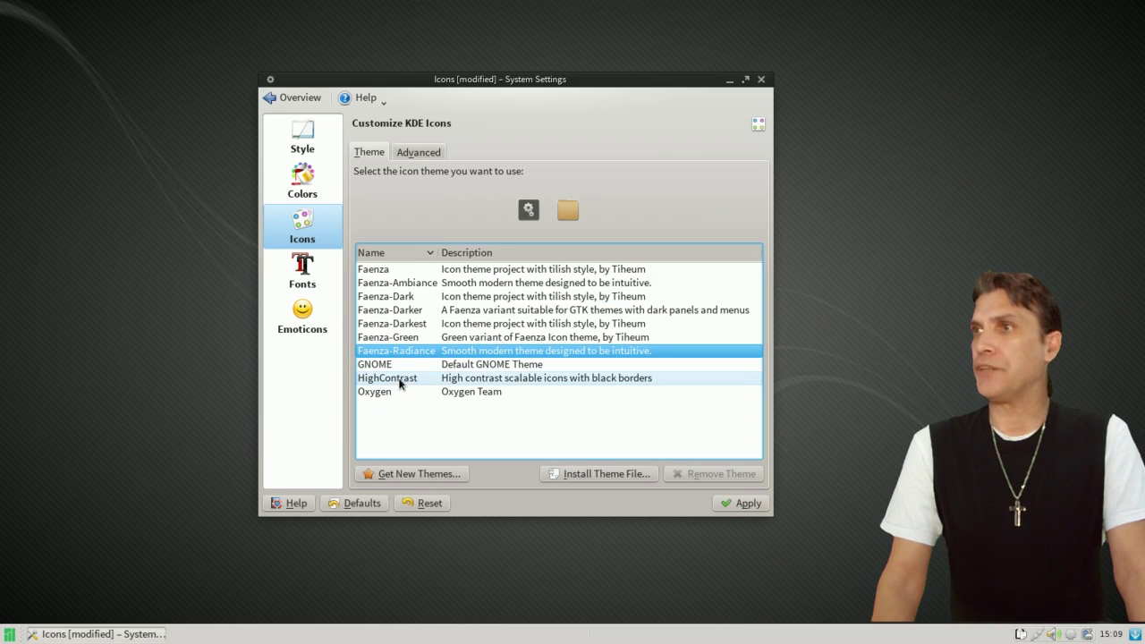
# Apply the Faenza icon theme and check its icons in the applications menu and the Xfce Settings window
pyautogui.click(394, 273)
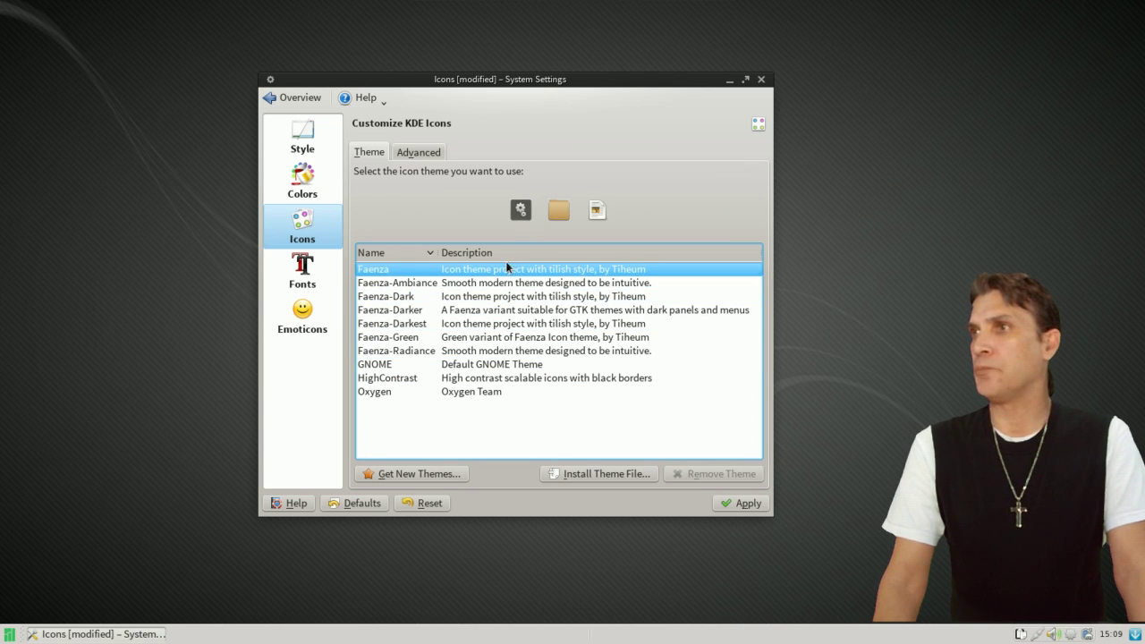
pyautogui.click(742, 503)
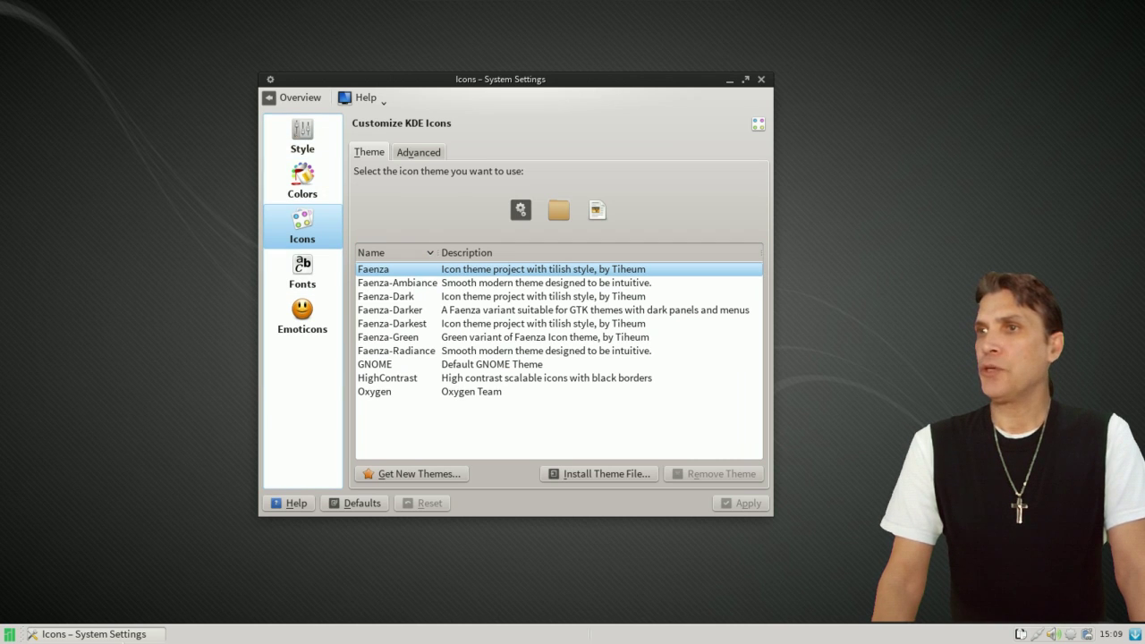
pyautogui.click(9, 639)
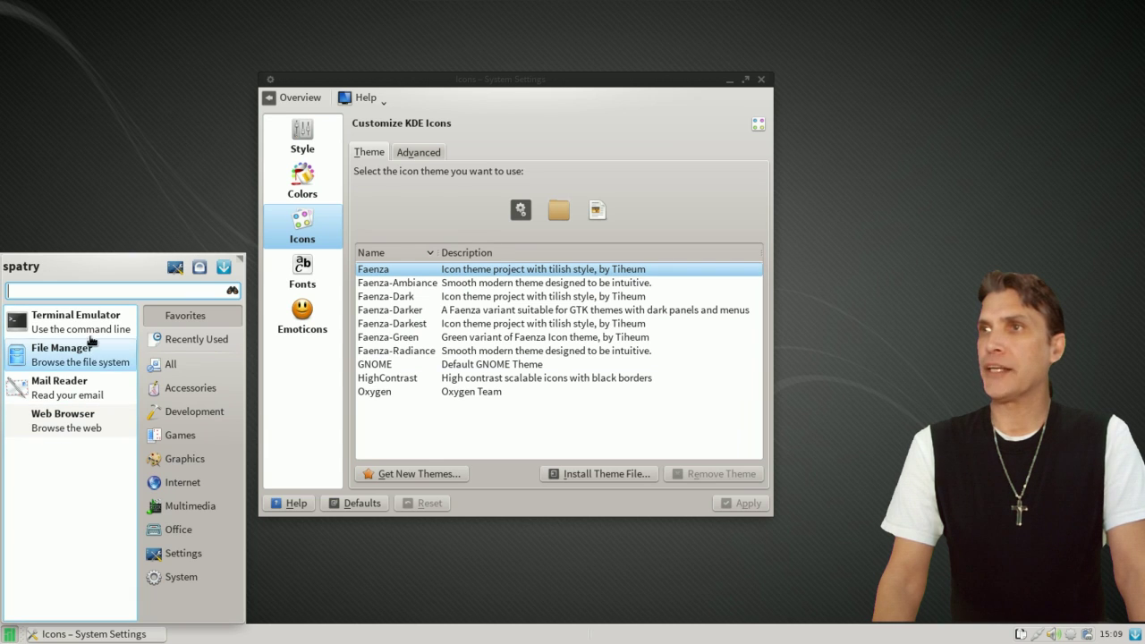
pyautogui.click(173, 270)
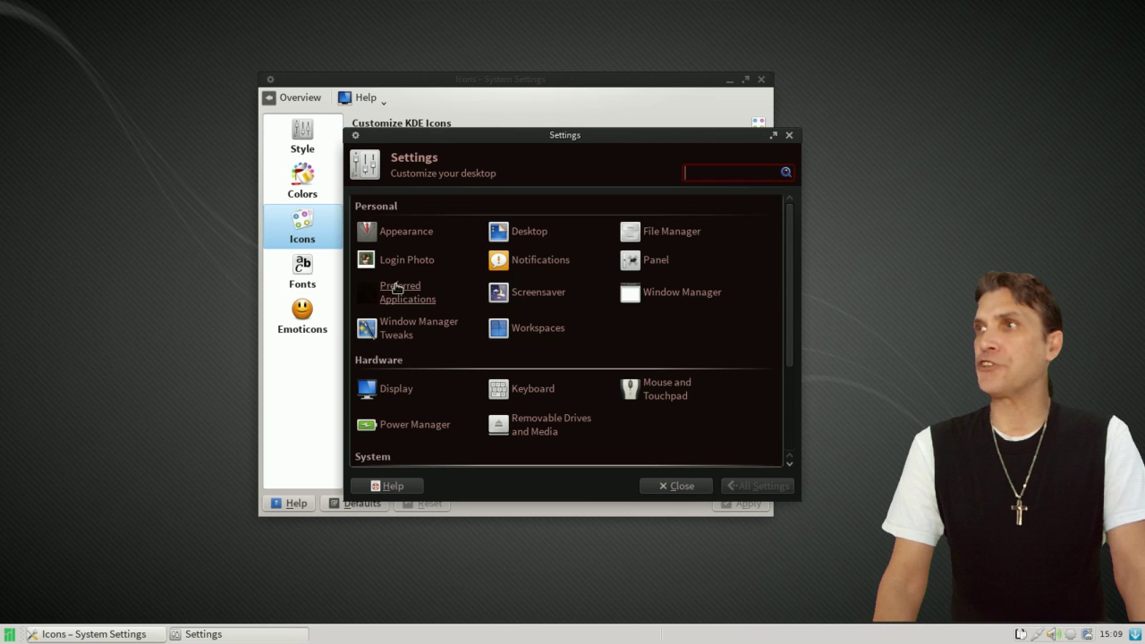
pyautogui.moveTo(566, 134); pyautogui.dragTo(675, 182)
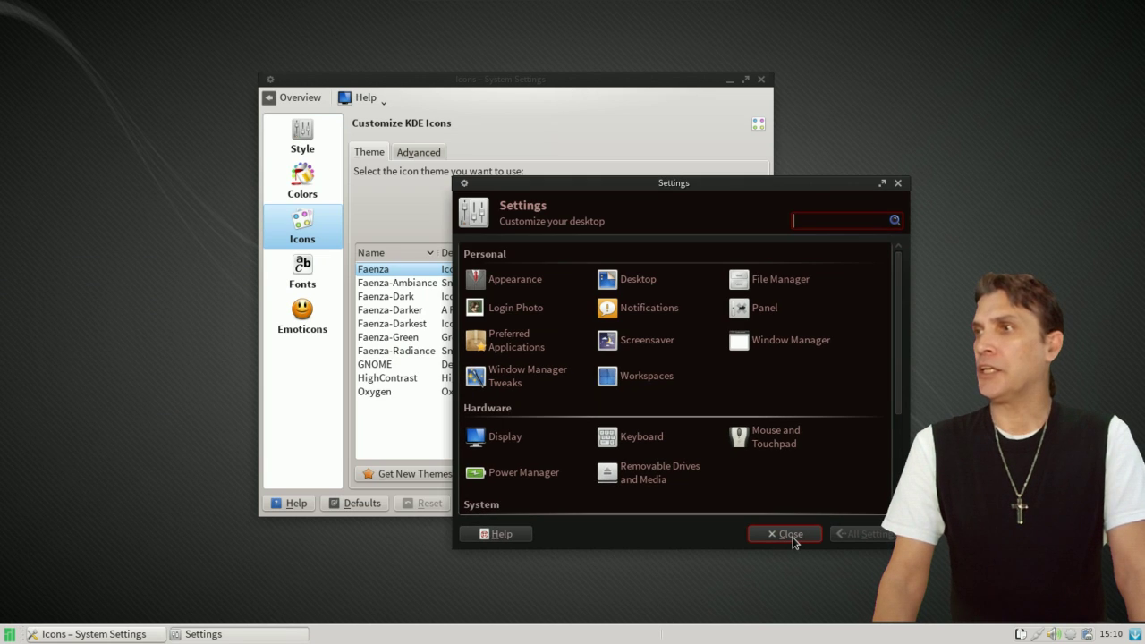
pyautogui.click(789, 535)
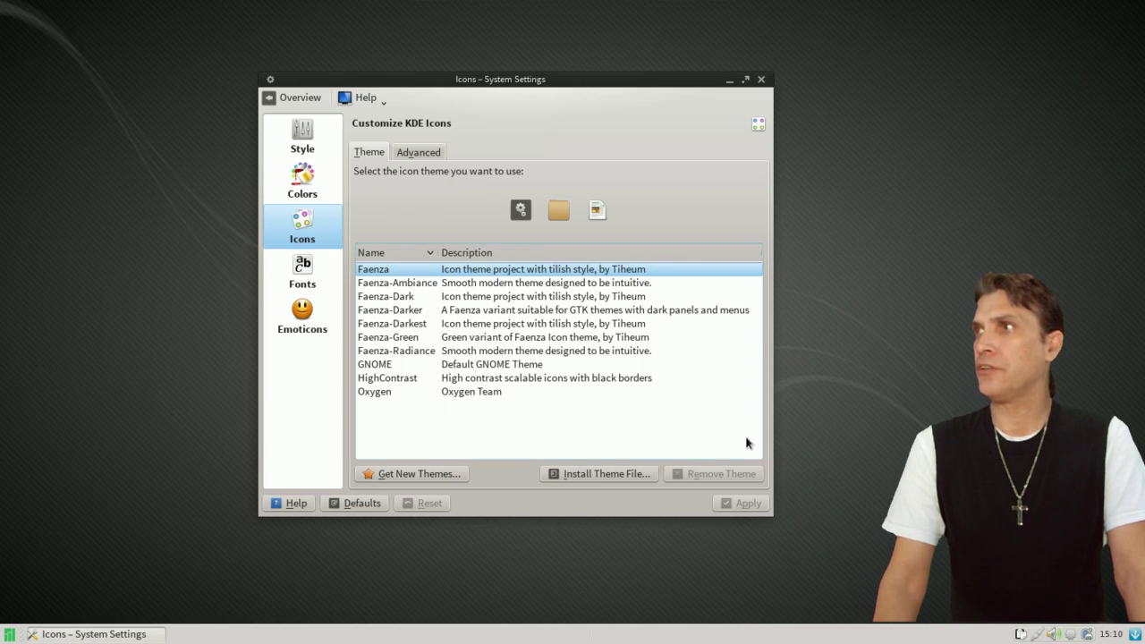
# Close System Settings and restart the desktop session so the new theme settings load
pyautogui.click(763, 80)
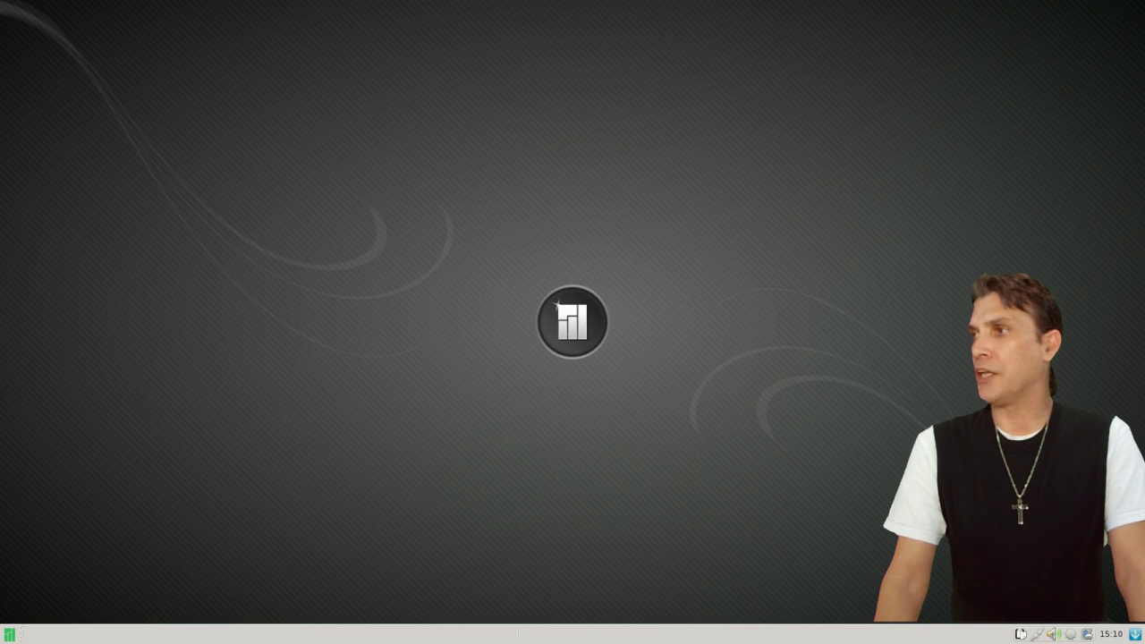
pyautogui.click(1134, 636)
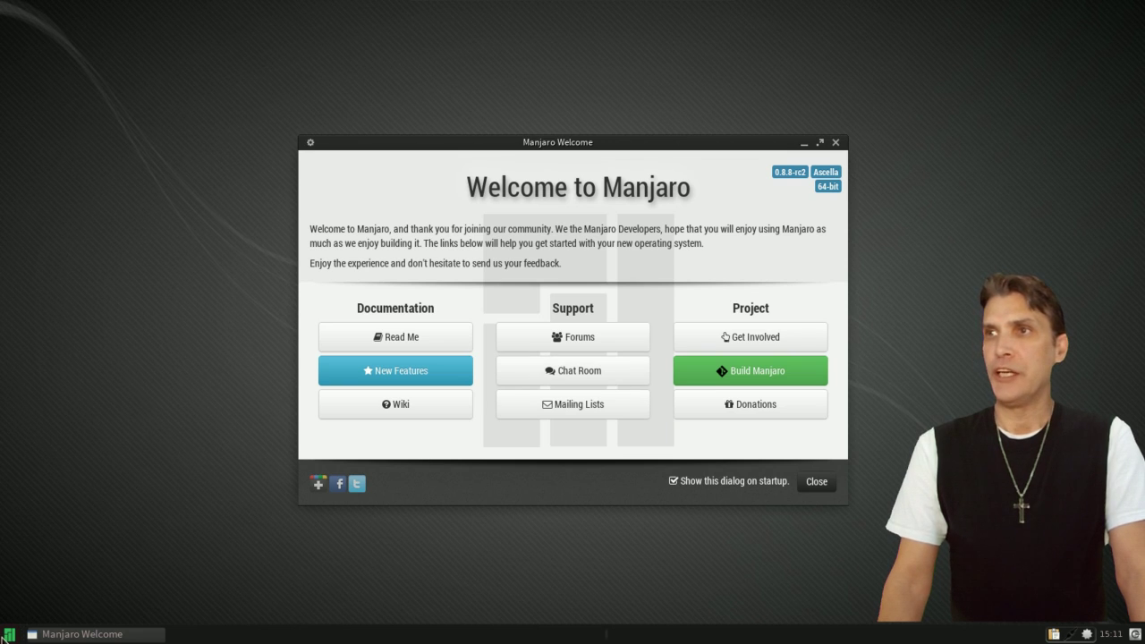
# Look over the themed applications menu and launch KDE System Settings from its Settings category
pyautogui.click(8, 636)
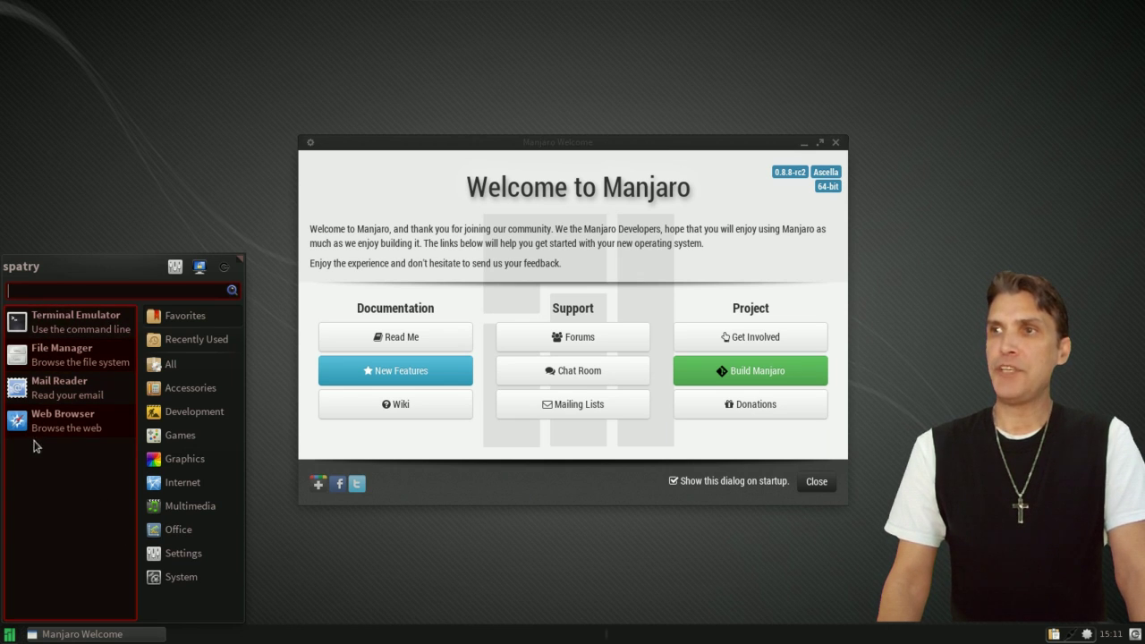
pyautogui.click(156, 559)
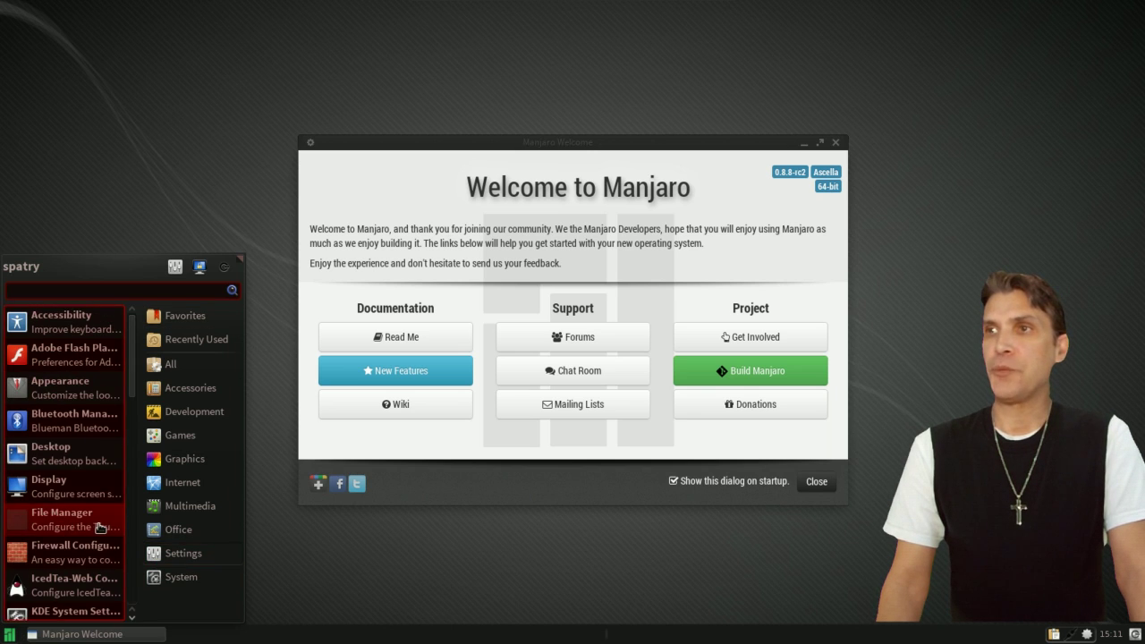
pyautogui.scroll(-3, 100, 528)
pyautogui.scroll(-3, 100, 528)
pyautogui.scroll(6, 101, 528)
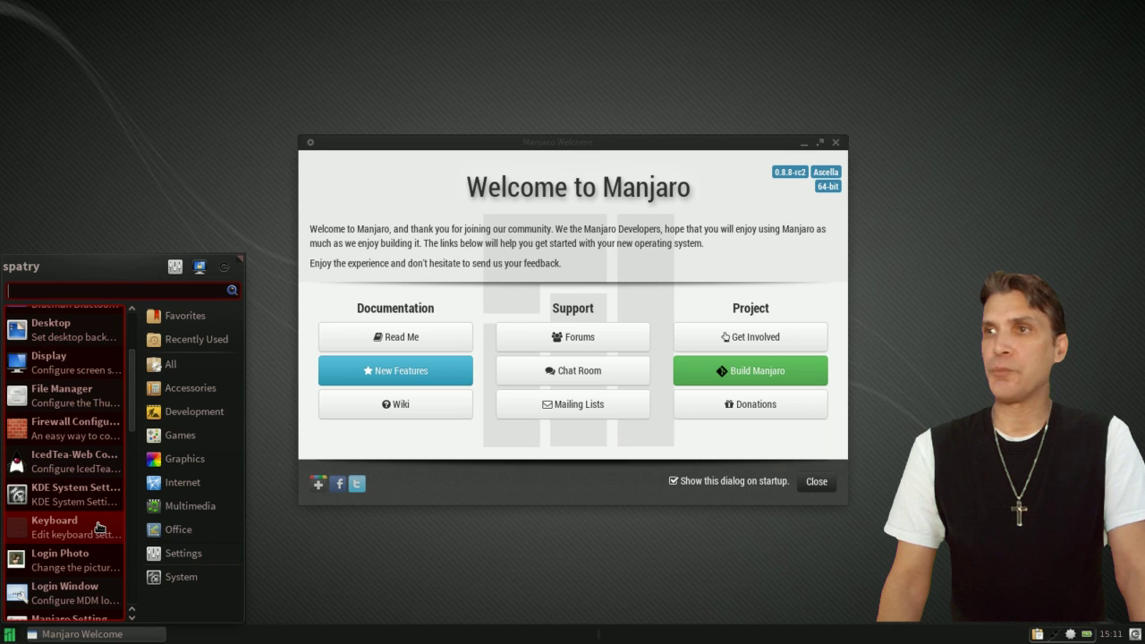
pyautogui.scroll(-3, 98, 528)
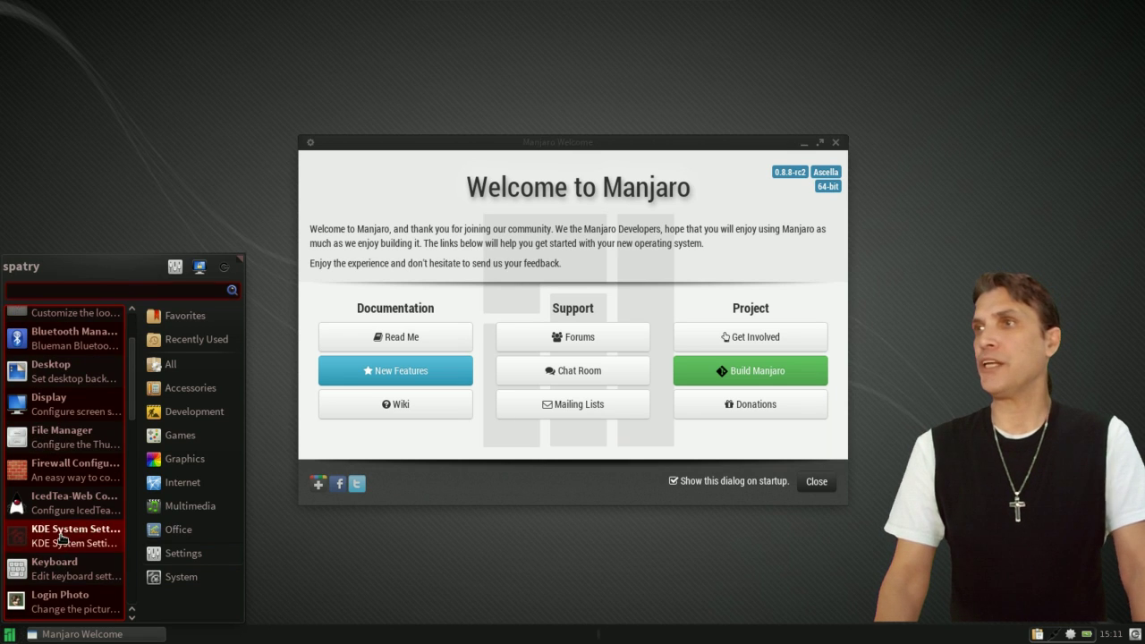
pyautogui.click(64, 541)
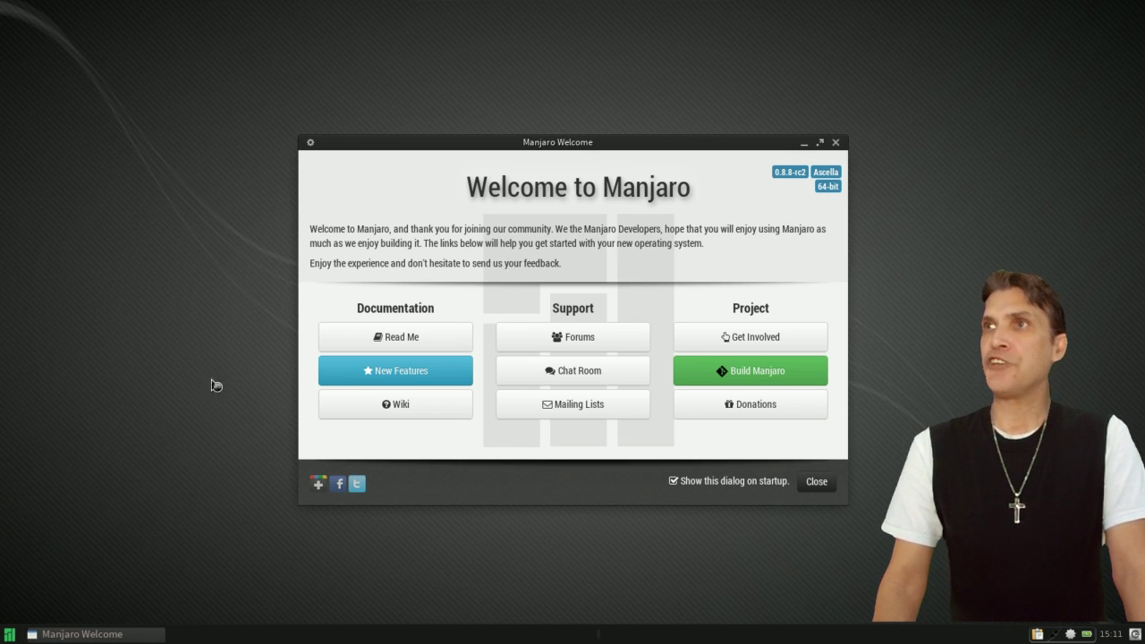
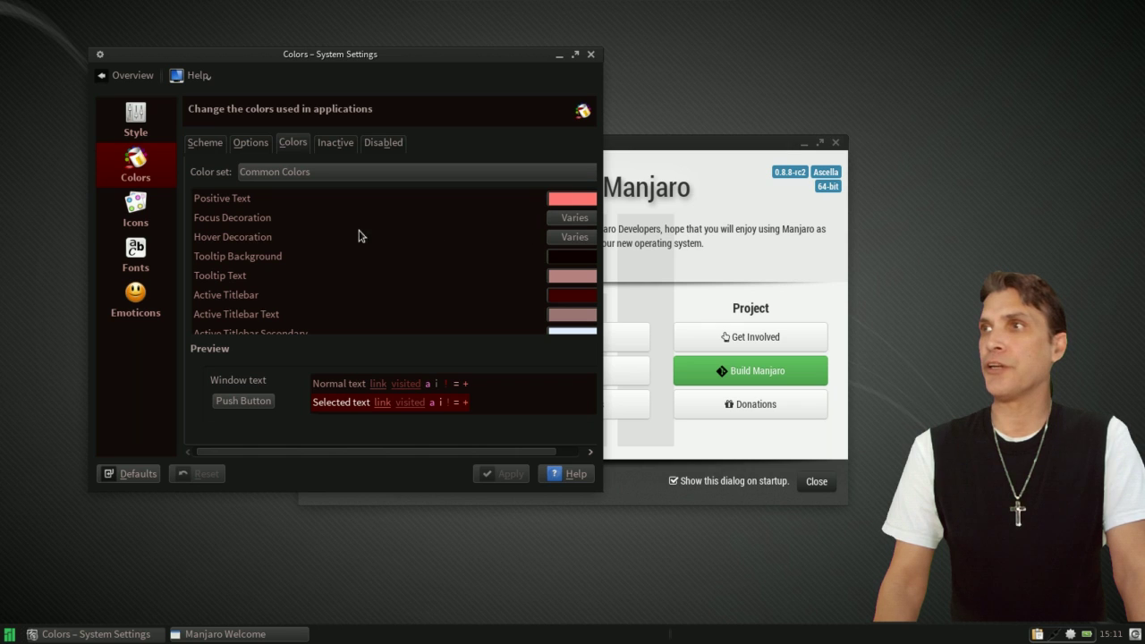
# Set the common Hover Decoration color to the sampled dark background color (RGB 21, 11, 11), apply it, and check the applications menu
pyautogui.click(574, 238)
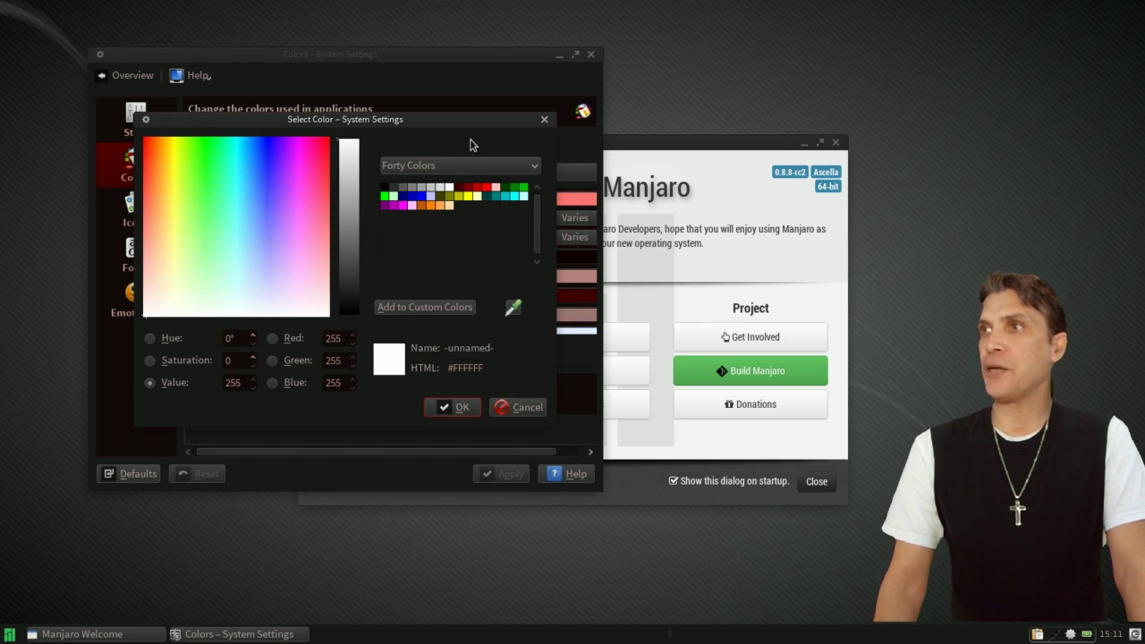
pyautogui.moveTo(452, 130); pyautogui.dragTo(963, 155)
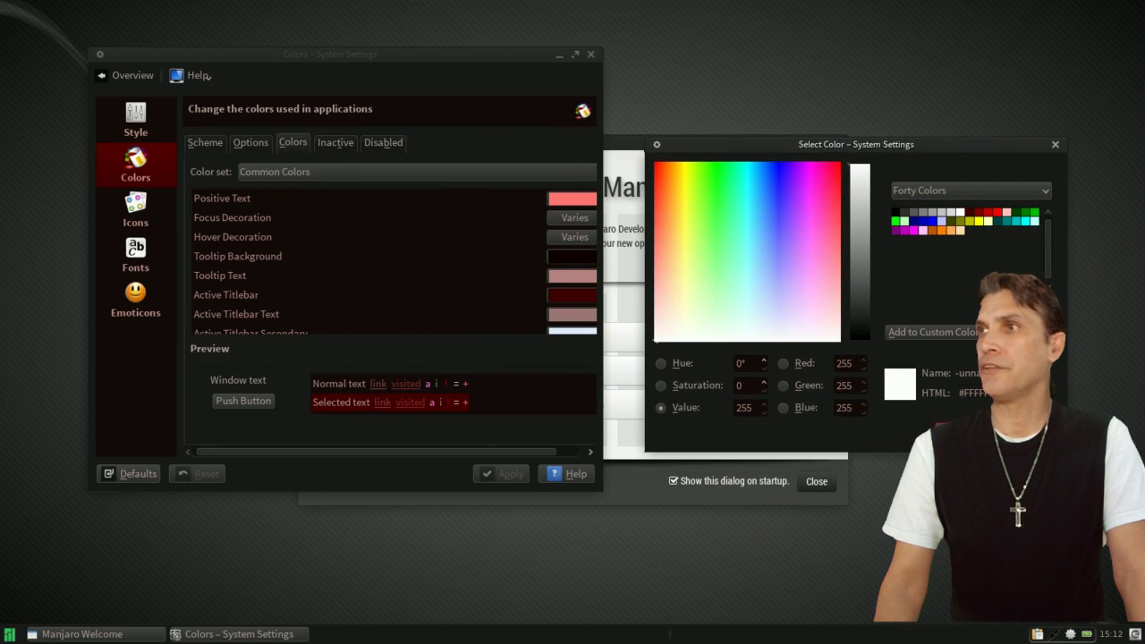
pyautogui.click(527, 276)
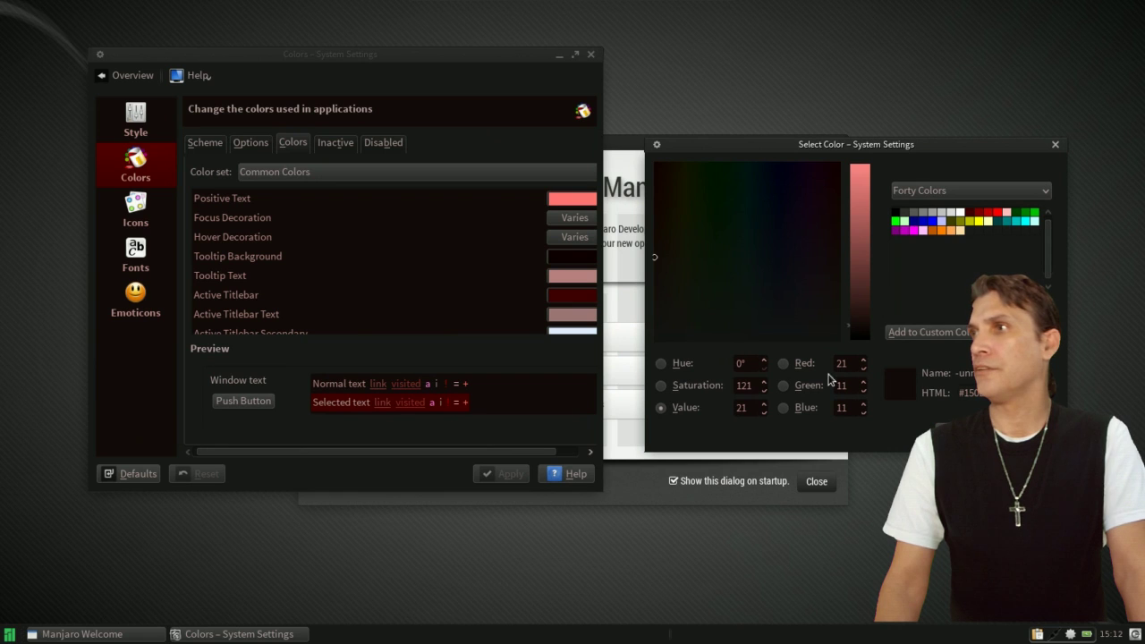
pyautogui.press('Return')
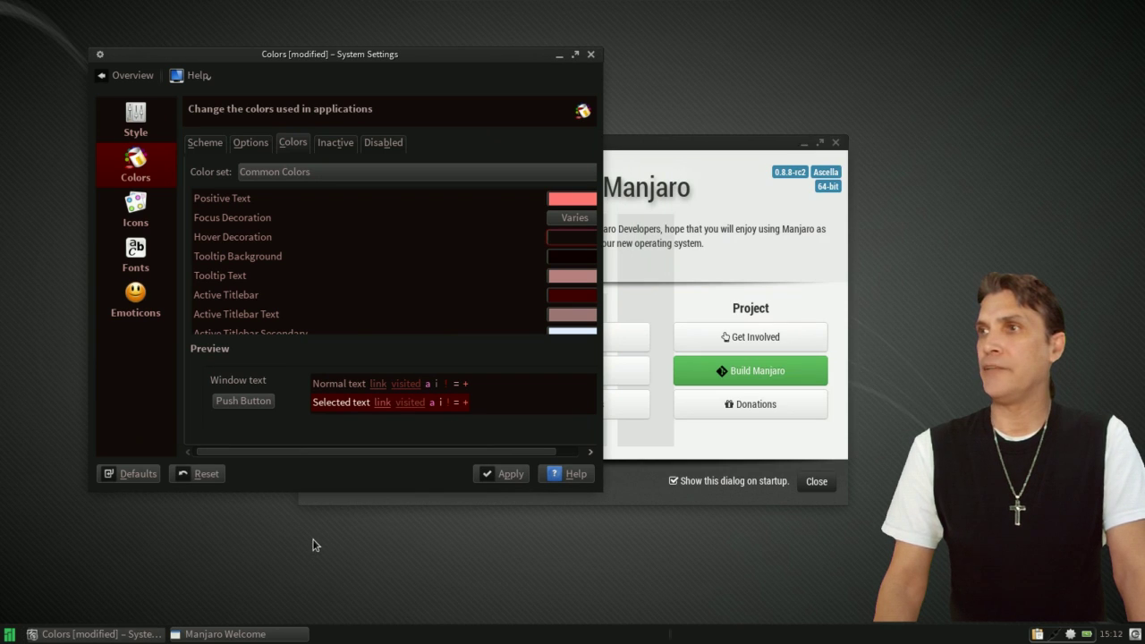
pyautogui.click(503, 479)
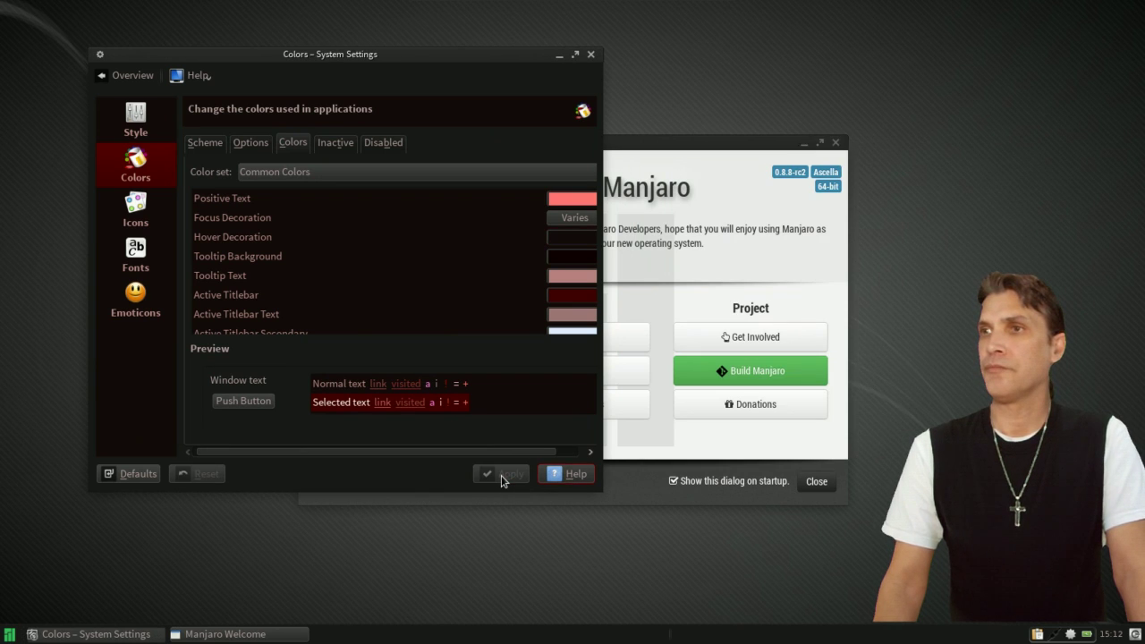
pyautogui.click(9, 635)
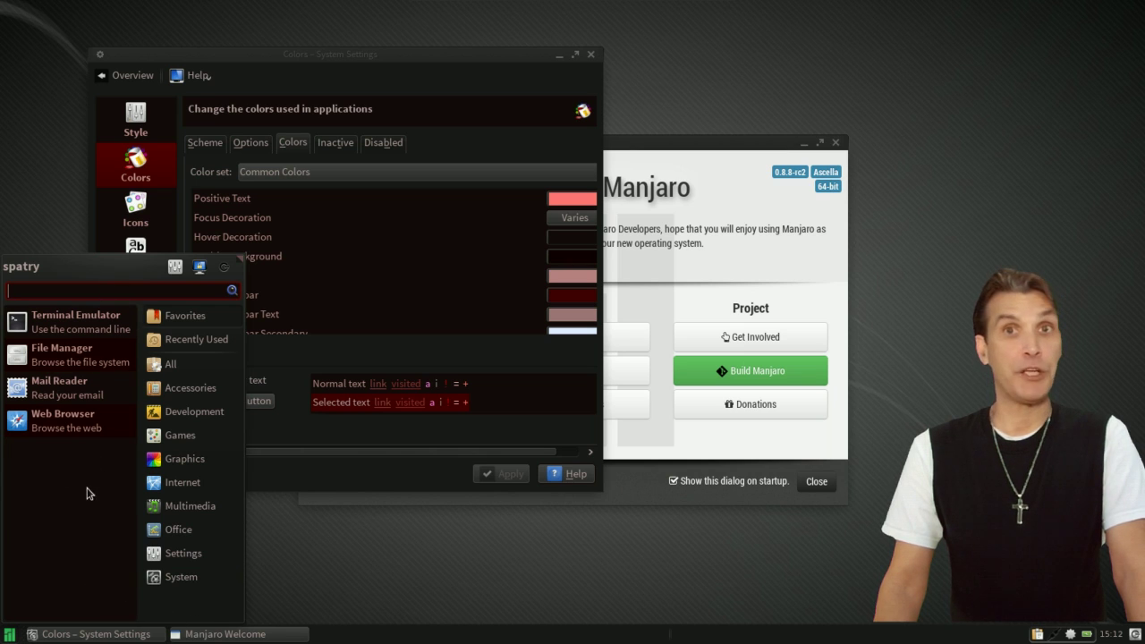
pyautogui.click(422, 231)
# Examine the adjustable application colors in the Common Colors and View color sets and the list of available schemes
pyautogui.scroll(-2, 420, 231)
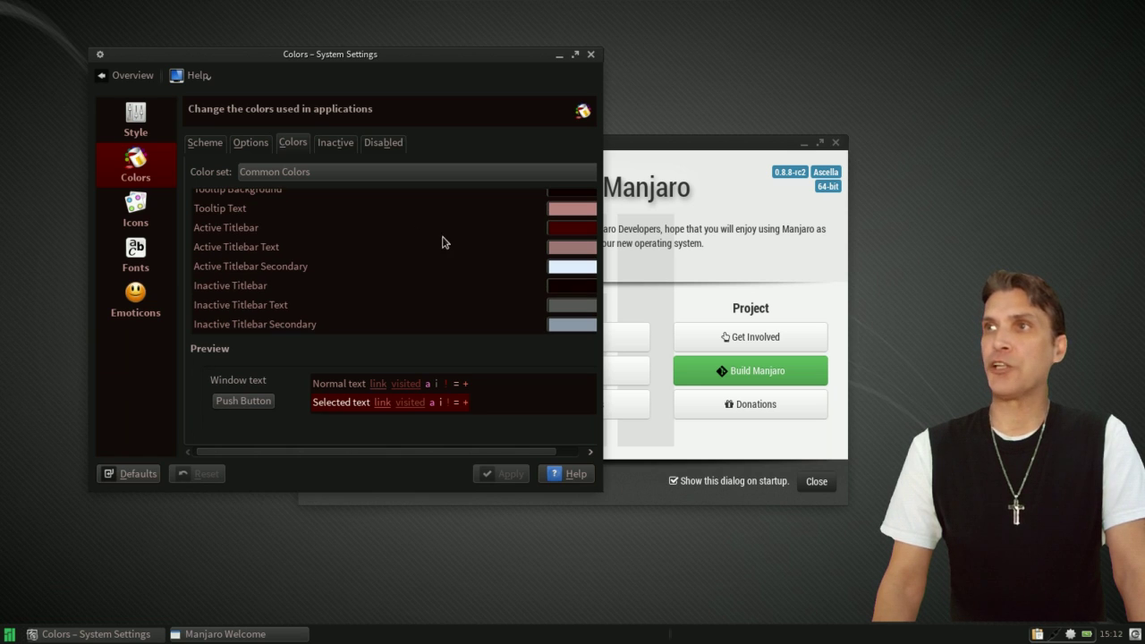
pyautogui.scroll(3, 450, 292)
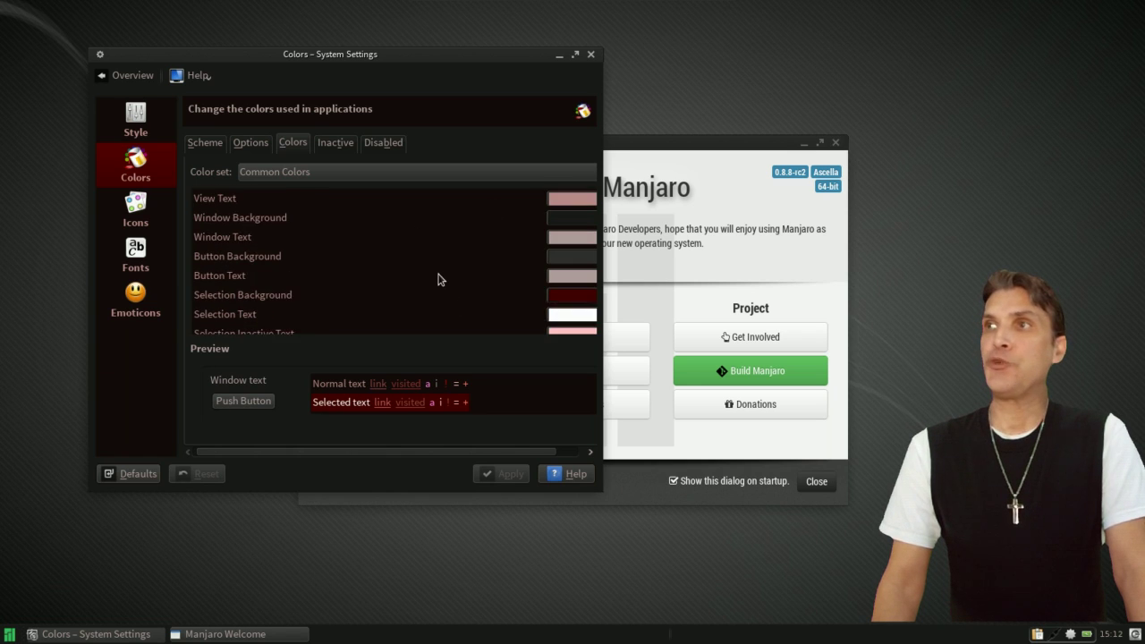
pyautogui.click(407, 179)
pyautogui.press('Escape')
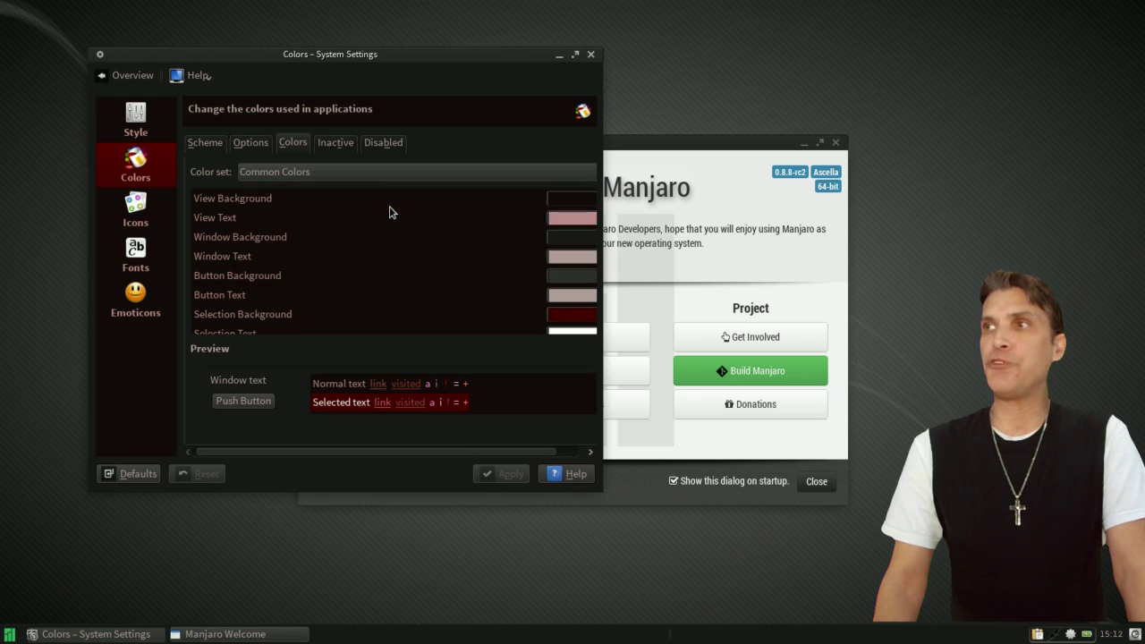
pyautogui.press('Down')
pyautogui.click(389, 170)
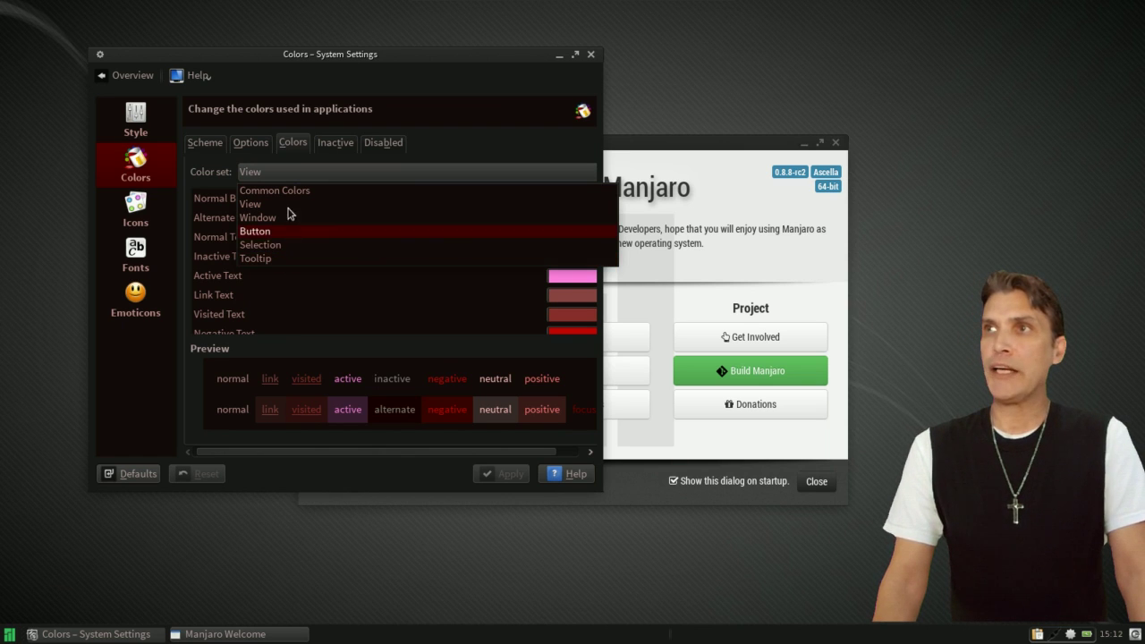
pyautogui.click(206, 148)
pyautogui.click(213, 149)
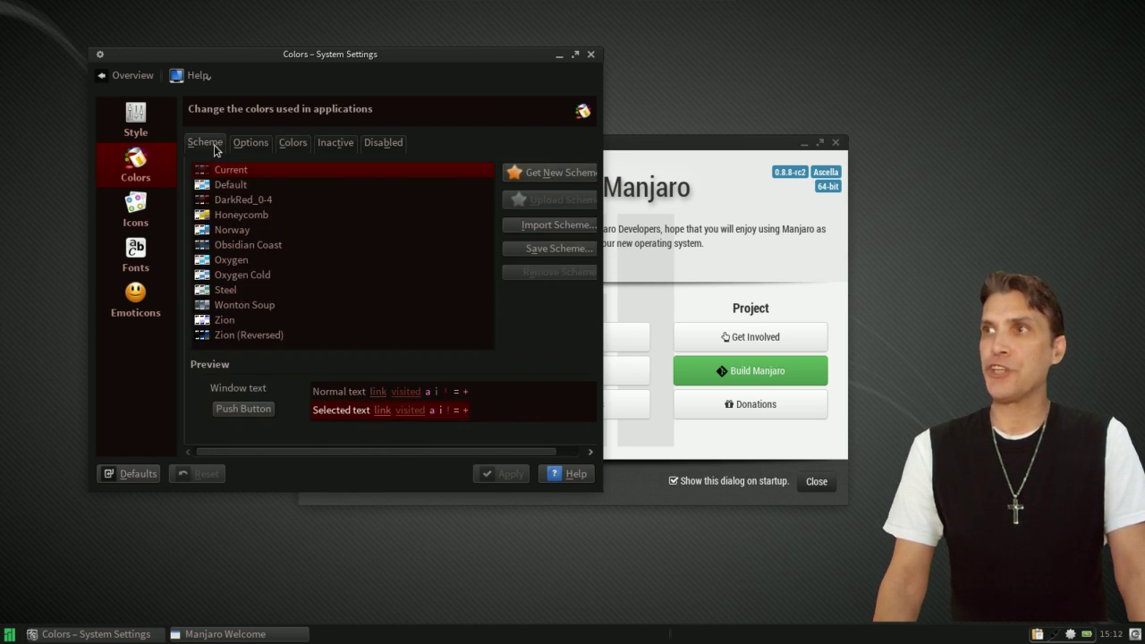
pyautogui.click(294, 147)
pyautogui.scroll(-1, 365, 242)
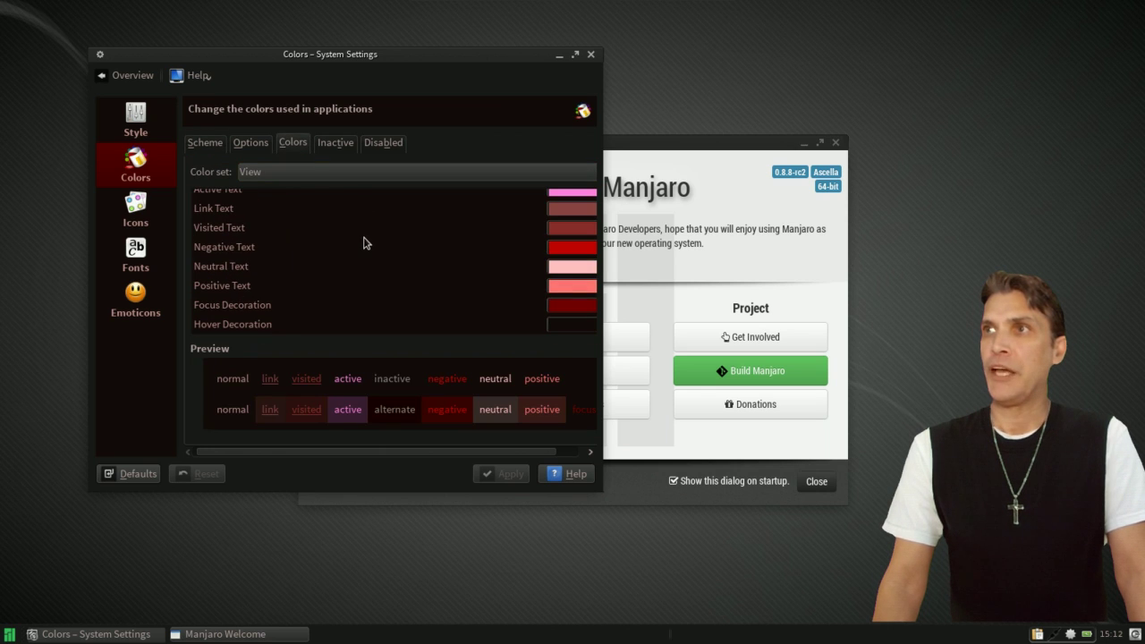
pyautogui.click(336, 171)
pyautogui.click(331, 190)
pyautogui.scroll(-5, 486, 279)
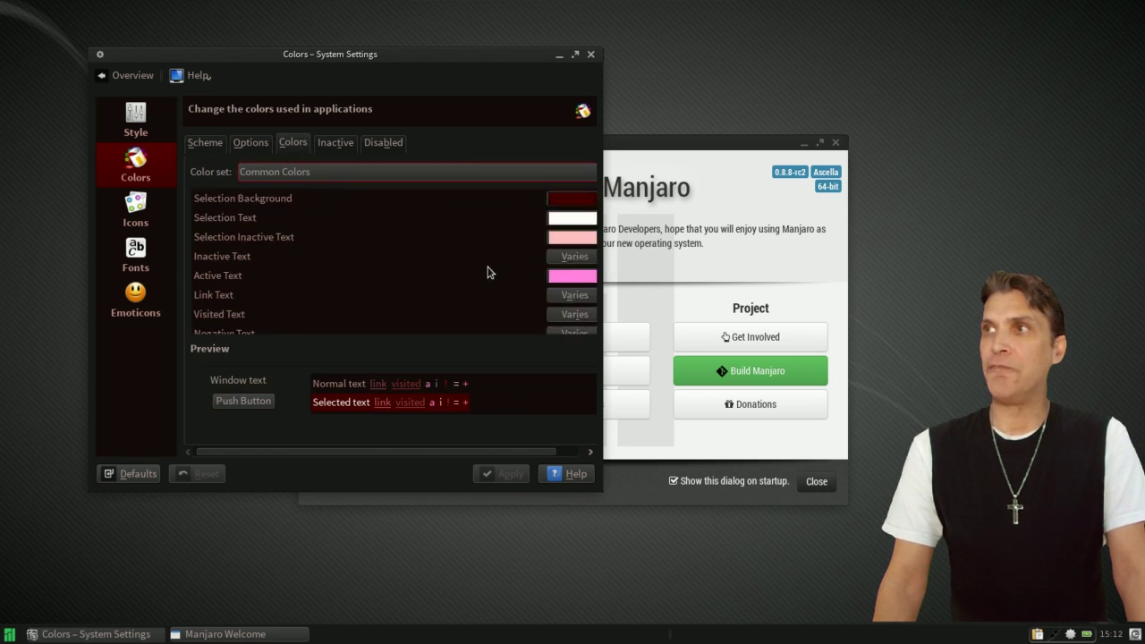
pyautogui.scroll(1, 534, 269)
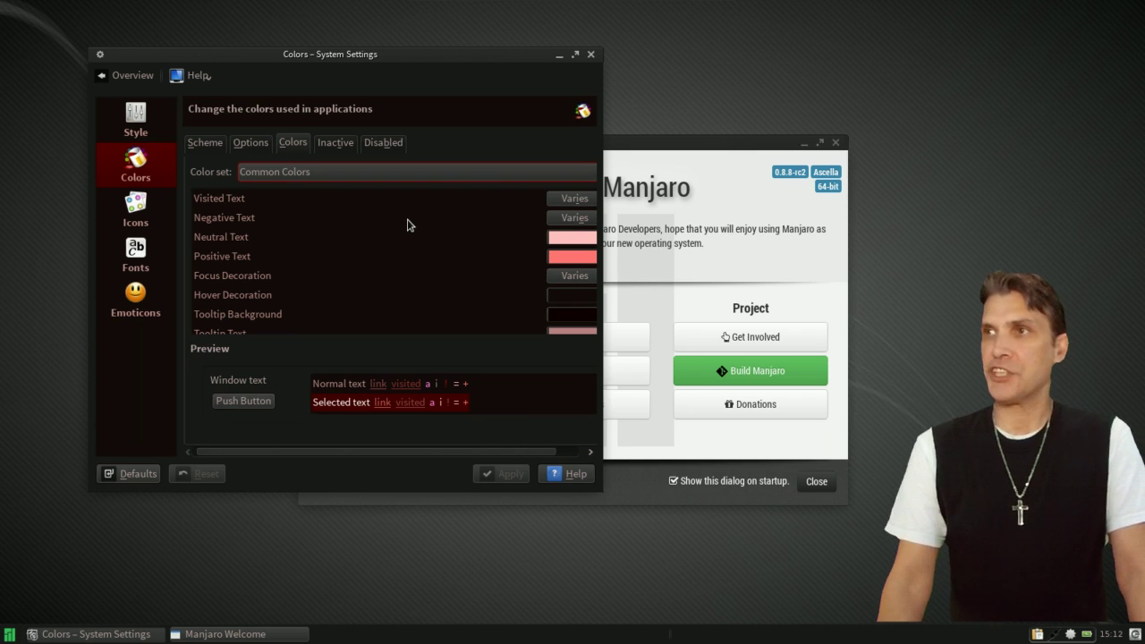
# Look over the Common Colors list and the Icons and Fonts pages of System Settings
pyautogui.scroll(-3, 432, 222)
pyautogui.scroll(5, 433, 219)
pyautogui.scroll(1, 432, 220)
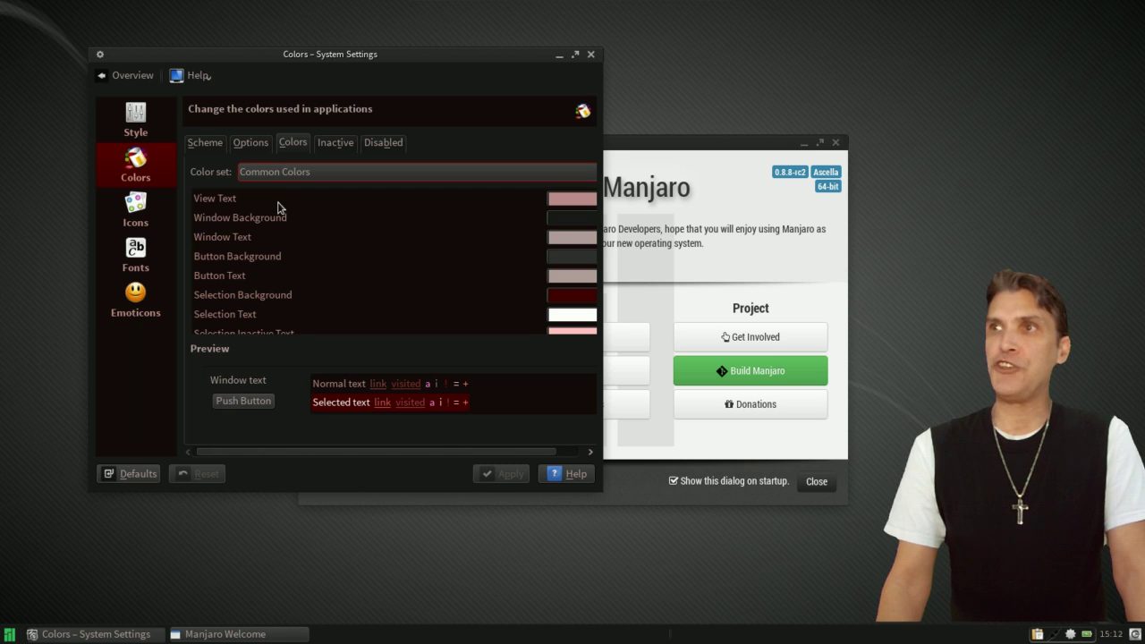
pyautogui.click(136, 125)
pyautogui.click(135, 165)
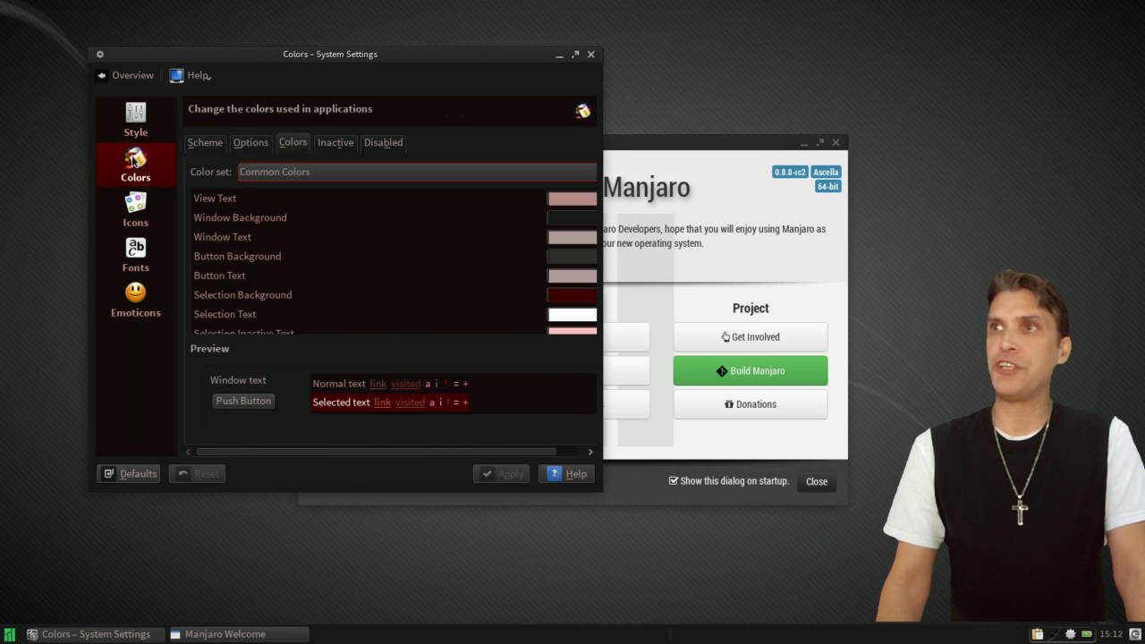
pyautogui.click(137, 211)
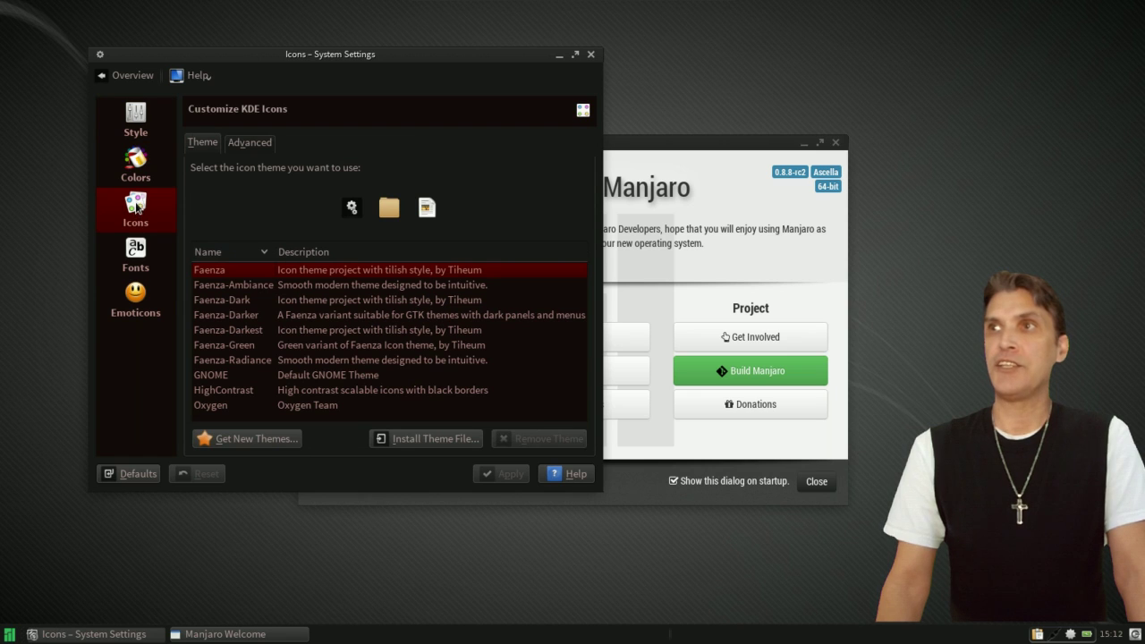
pyautogui.click(137, 257)
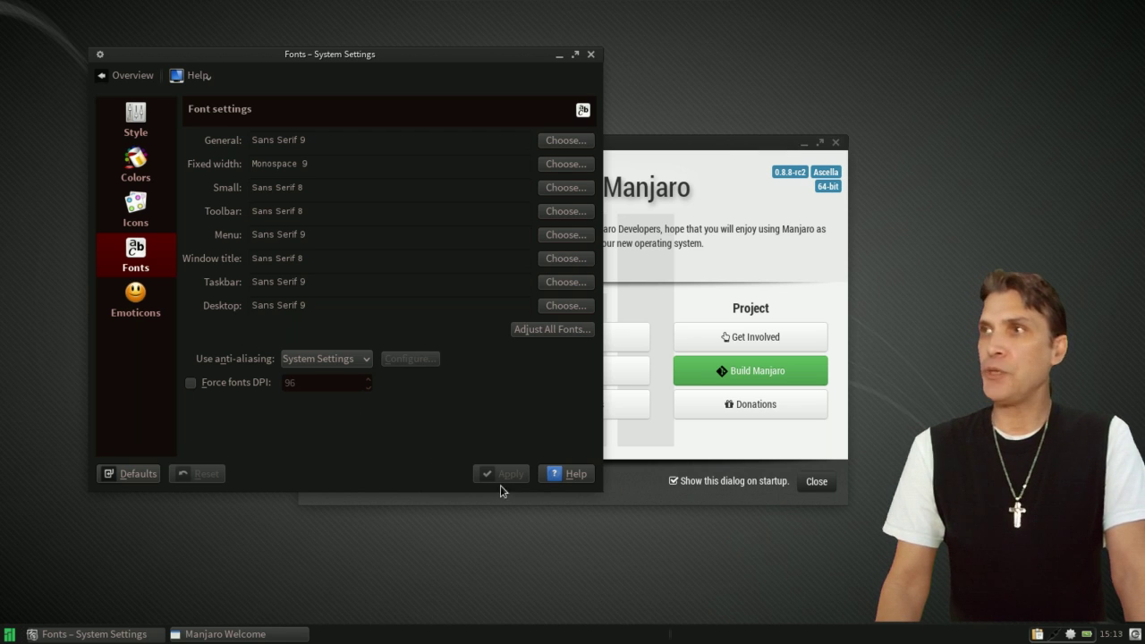
# Close System Settings and minimize the Manjaro Welcome window to clear the desktop
pyautogui.click(592, 57)
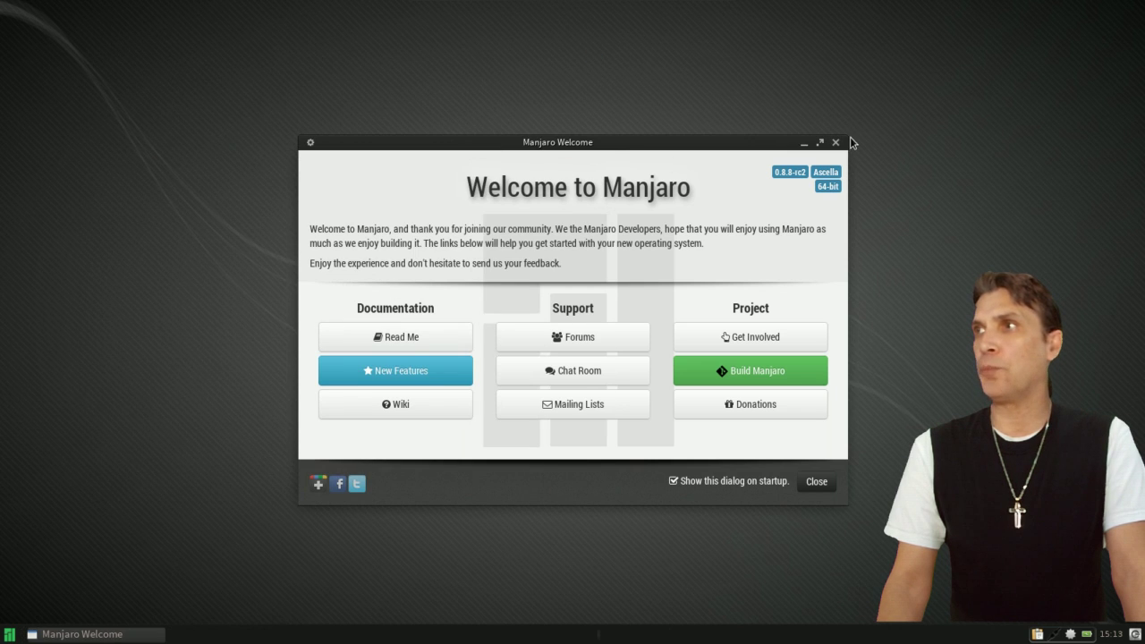
pyautogui.click(804, 145)
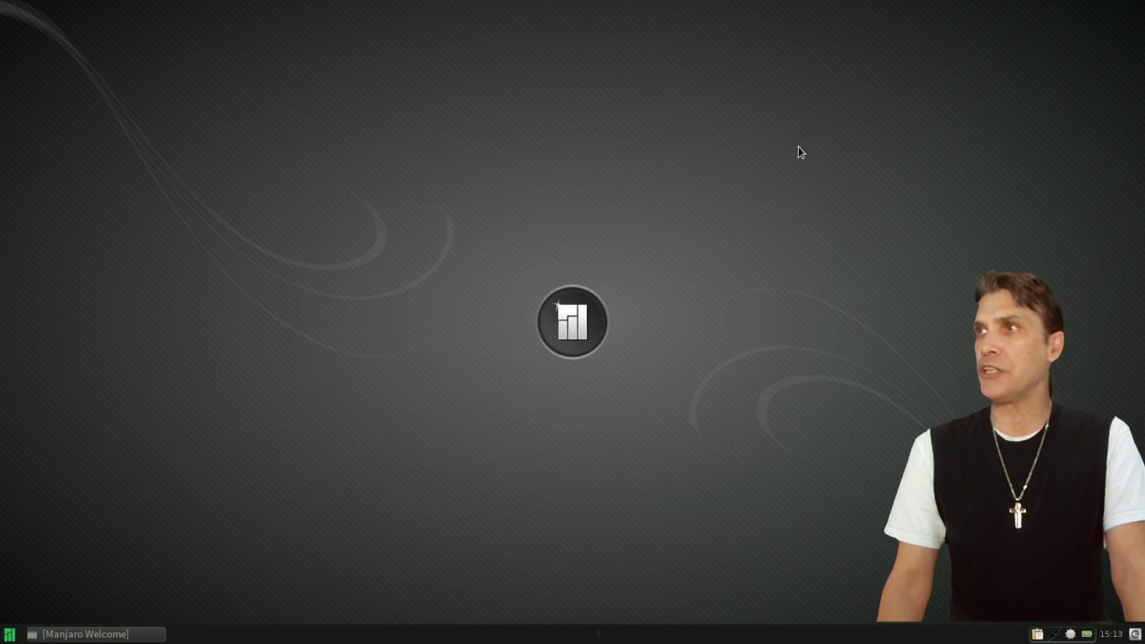
# Open the desktop settings and choose the red Wallpaper-ST2 image as the desktop background
pyautogui.rightClick(530, 157)
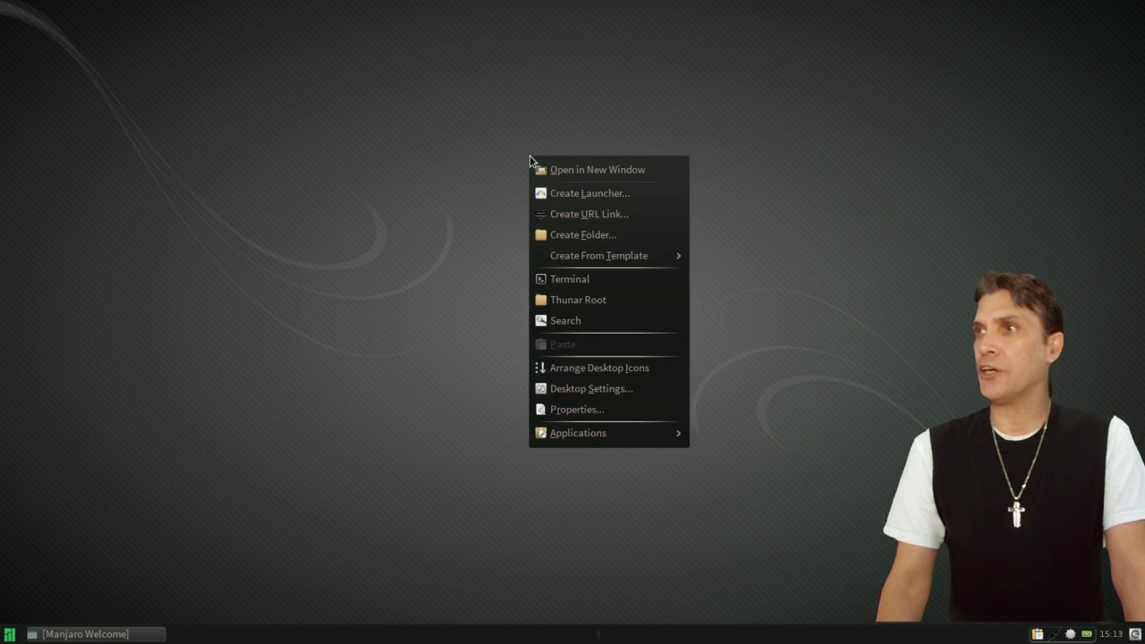
pyautogui.click(561, 394)
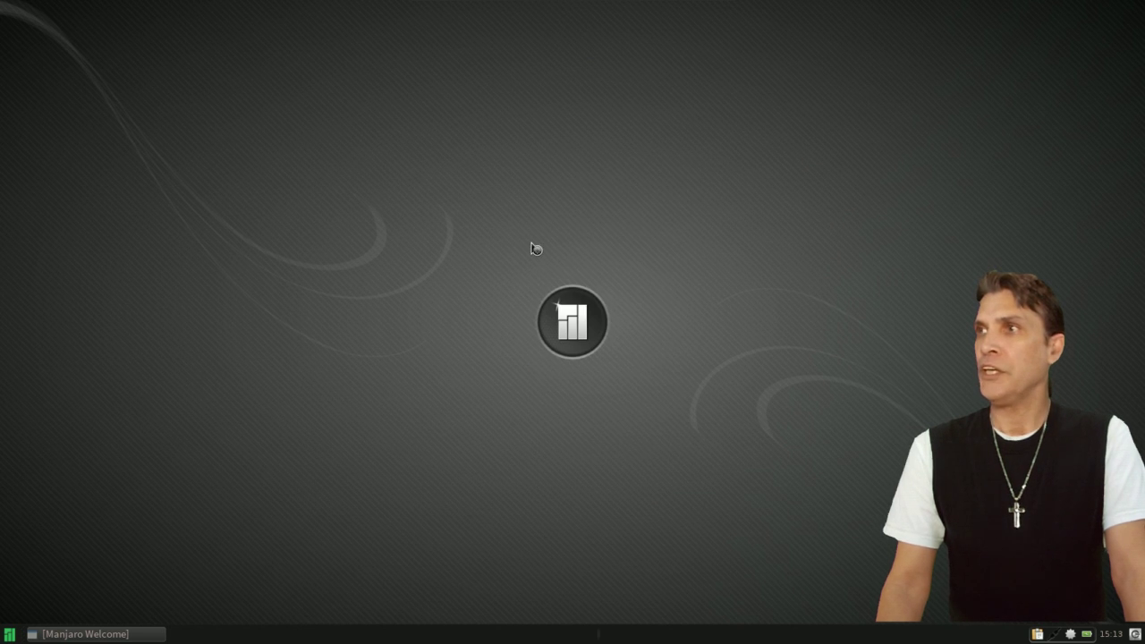
pyautogui.scroll(-3, 542, 257)
pyautogui.scroll(-2, 544, 258)
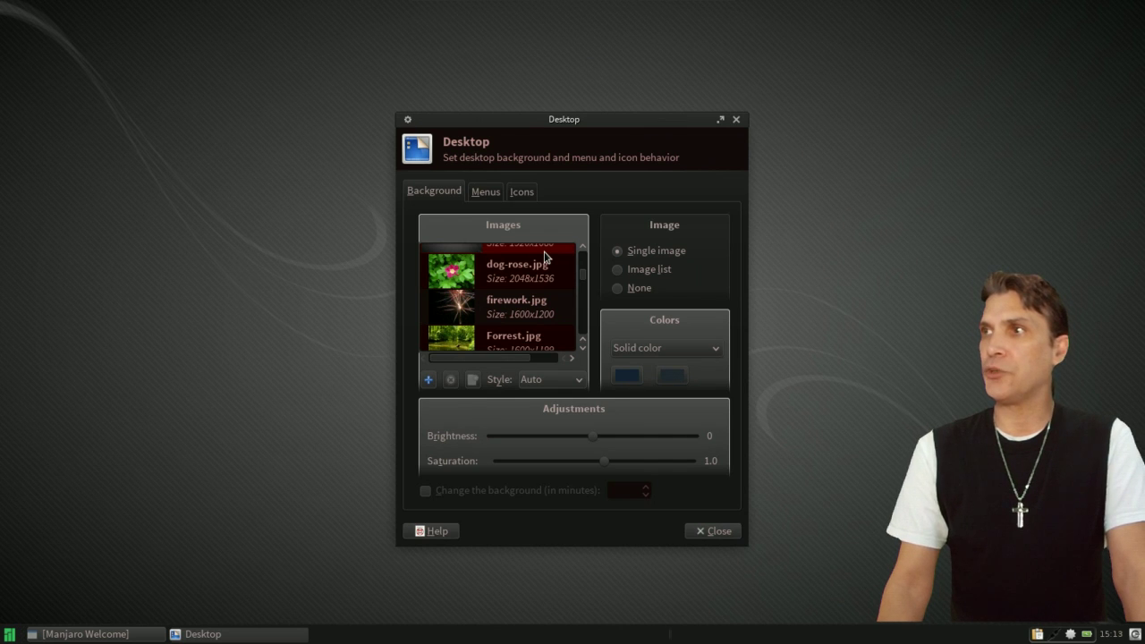
pyautogui.scroll(1, 544, 257)
pyautogui.scroll(-10, 536, 274)
pyautogui.scroll(-10, 529, 272)
pyautogui.scroll(-10, 530, 272)
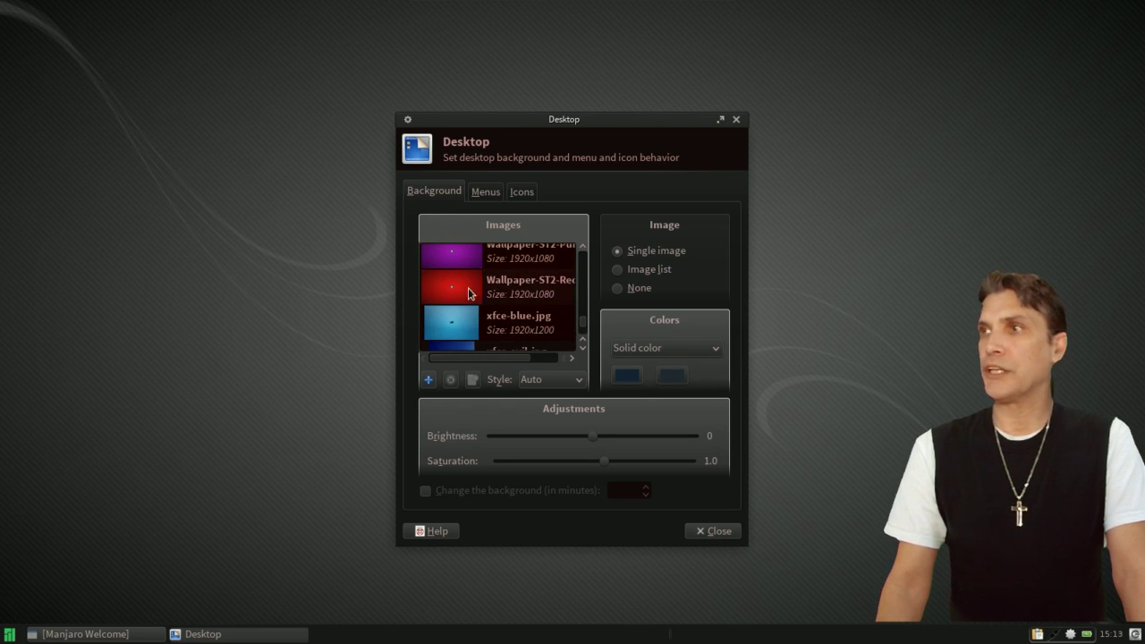
pyautogui.click(468, 294)
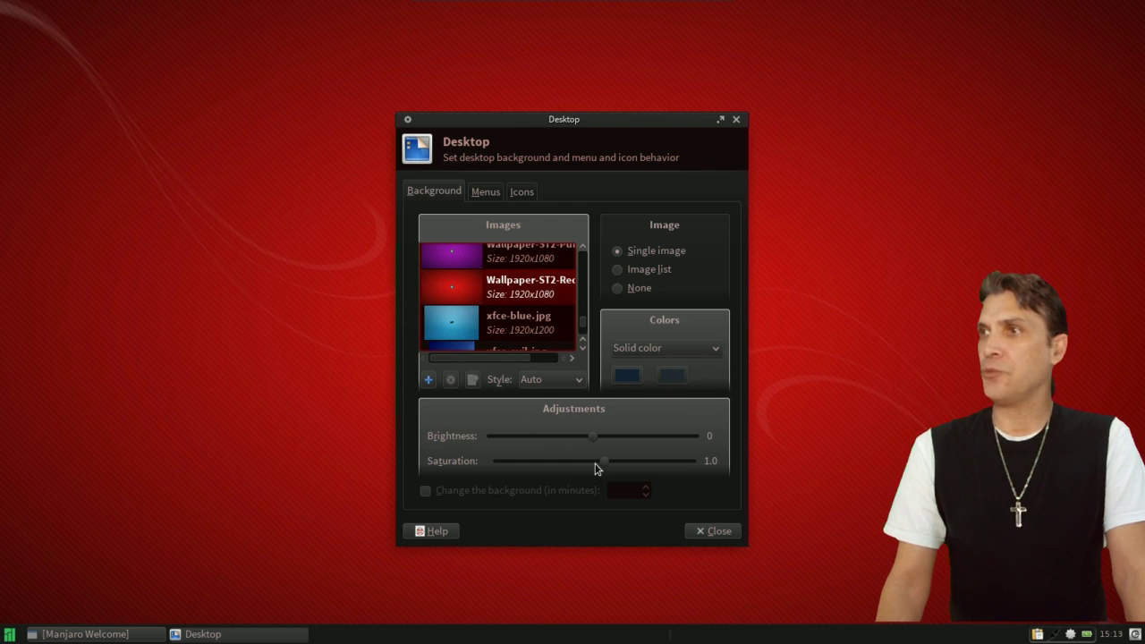
# Set the wallpaper's brightness to -40 and saturation to 0.3, and check the applications menu against the darkened background
pyautogui.moveTo(596, 467)
pyautogui.mouseDown()
pyautogui.moveTo(510, 468)
pyautogui.moveTo(601, 472)
pyautogui.mouseUp()
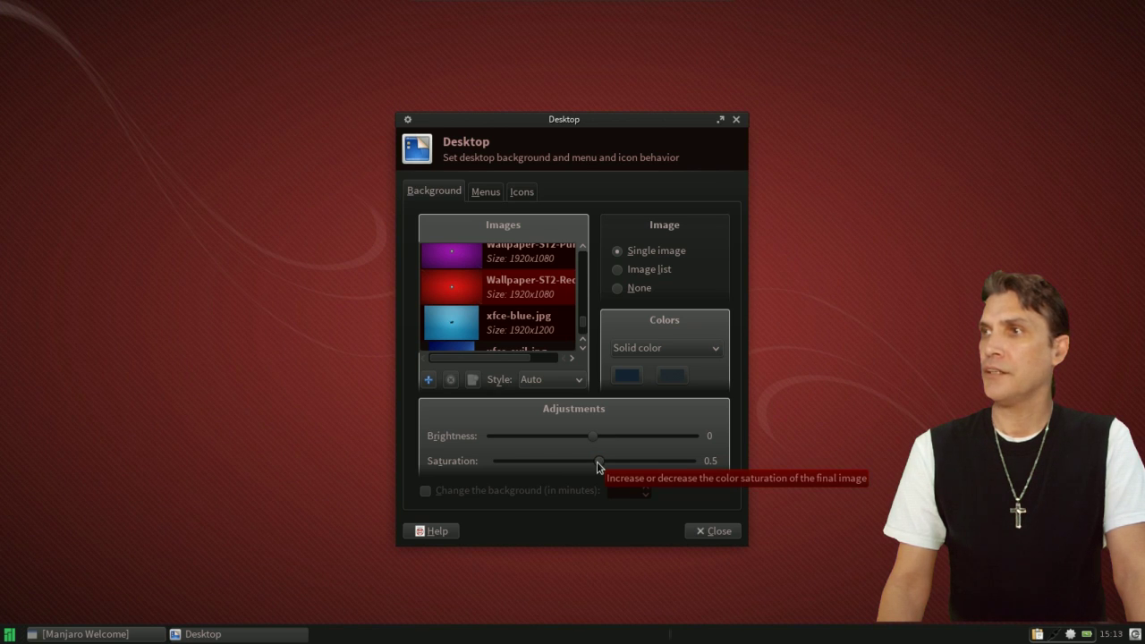
pyautogui.scroll(-5, 592, 438)
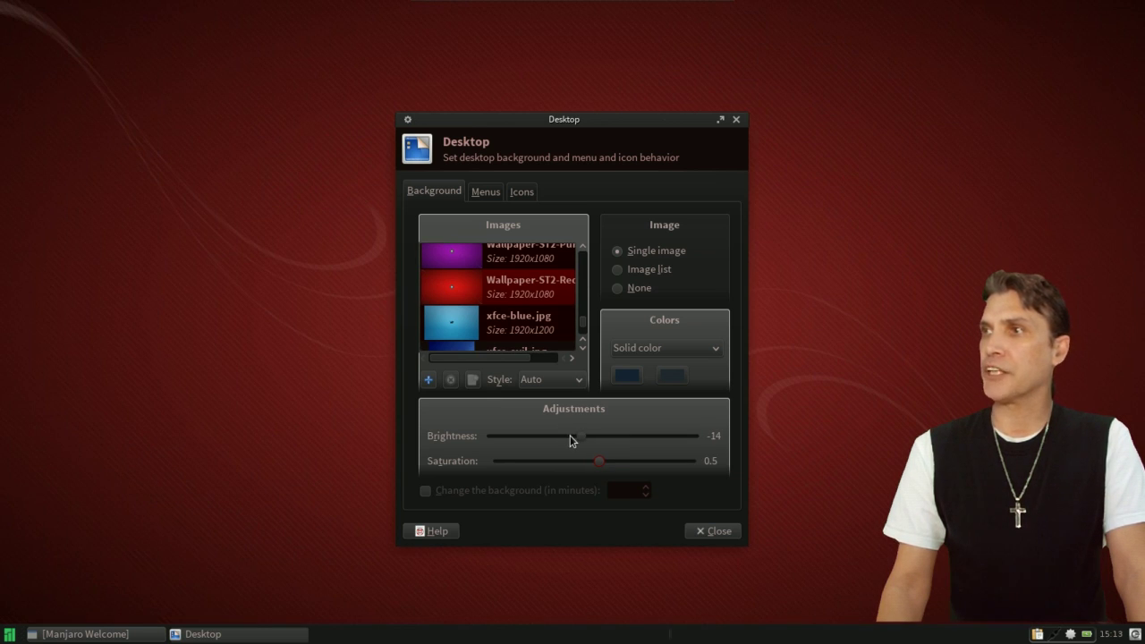
pyautogui.scroll(-6, 569, 435)
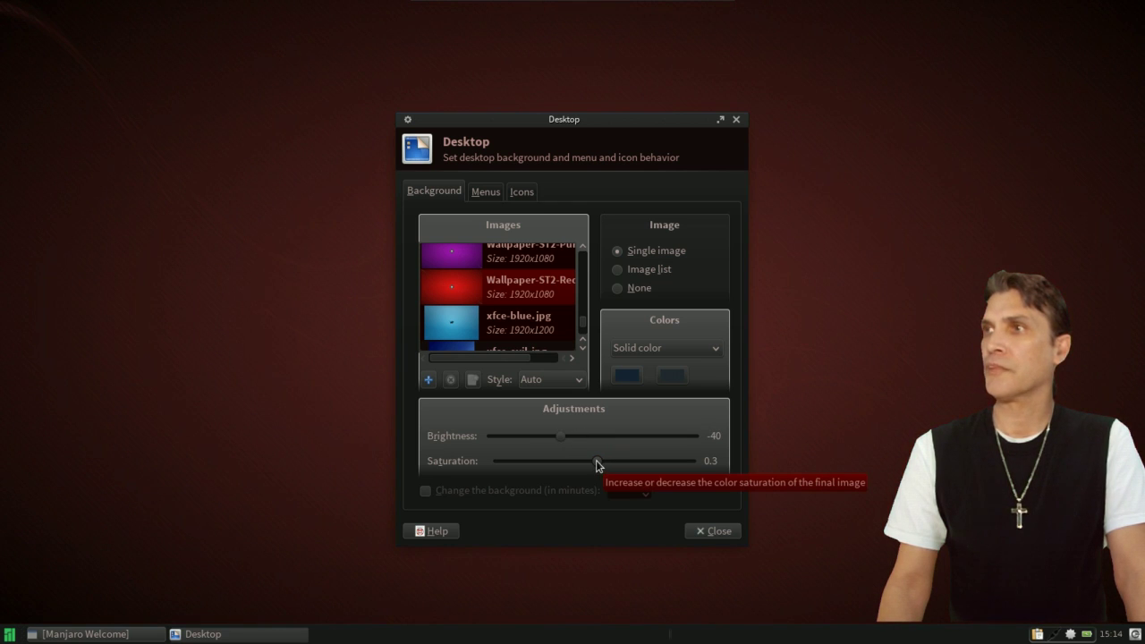
pyautogui.click(714, 532)
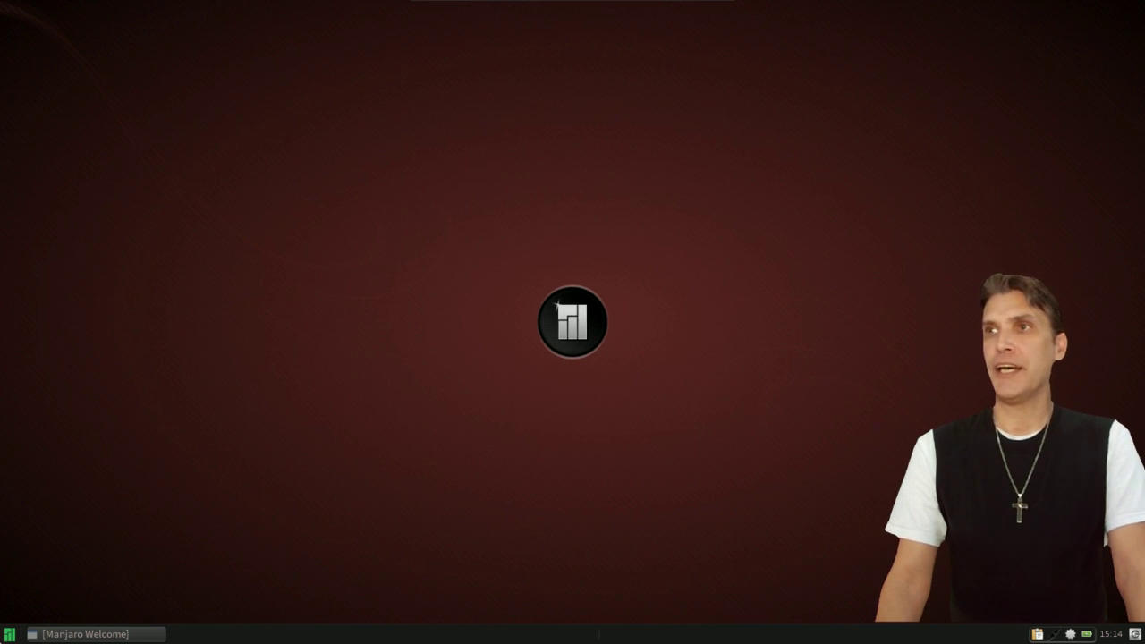
pyautogui.click(8, 635)
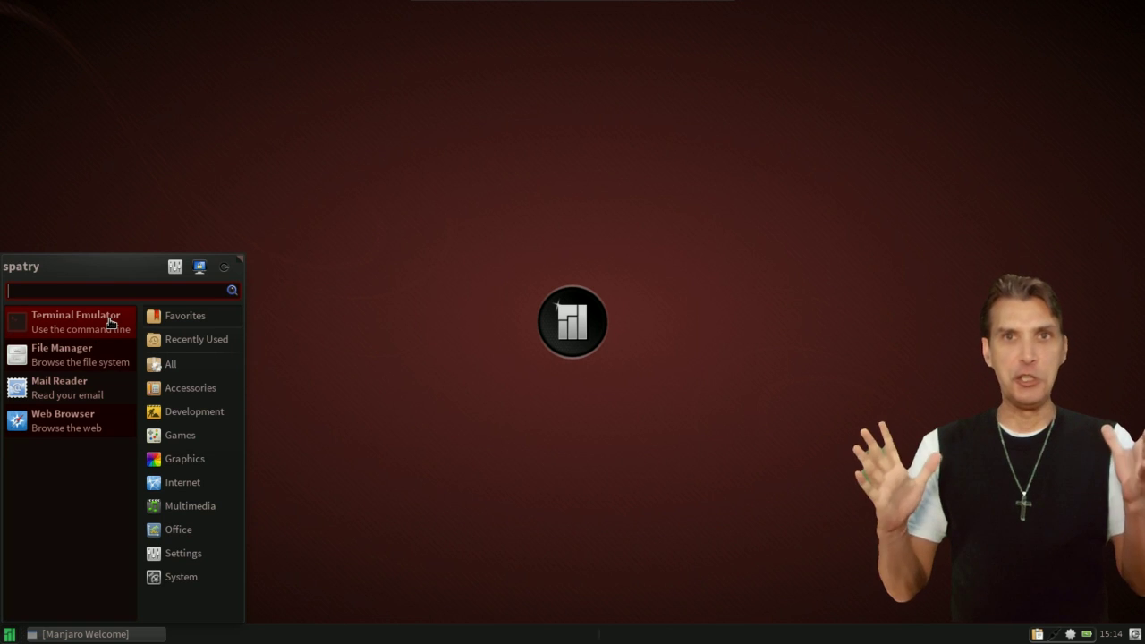